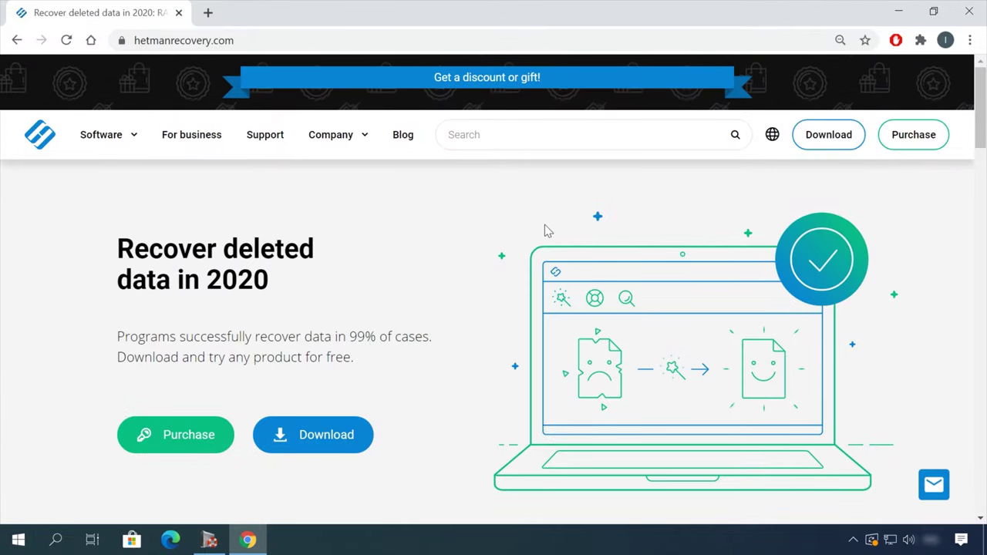
- Find Partition Recovery under All products and download its 41 MB Hetman Partition Recovery 3.1 installer
scroll(525, 230, "down", 5)
scroll(507, 238, "down", 10)
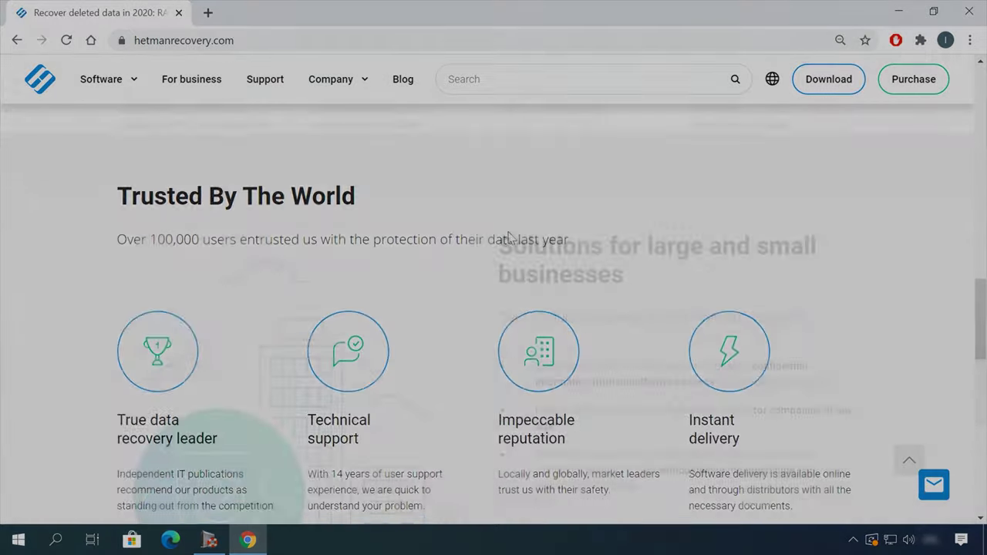
mouse_move(132, 137)
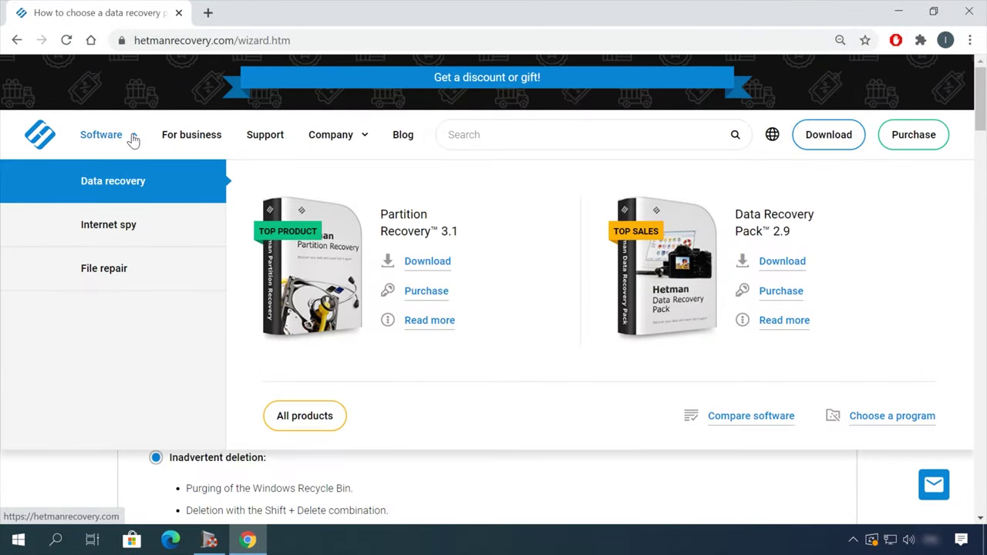
left_click(287, 407)
scroll(324, 424, "down", 8)
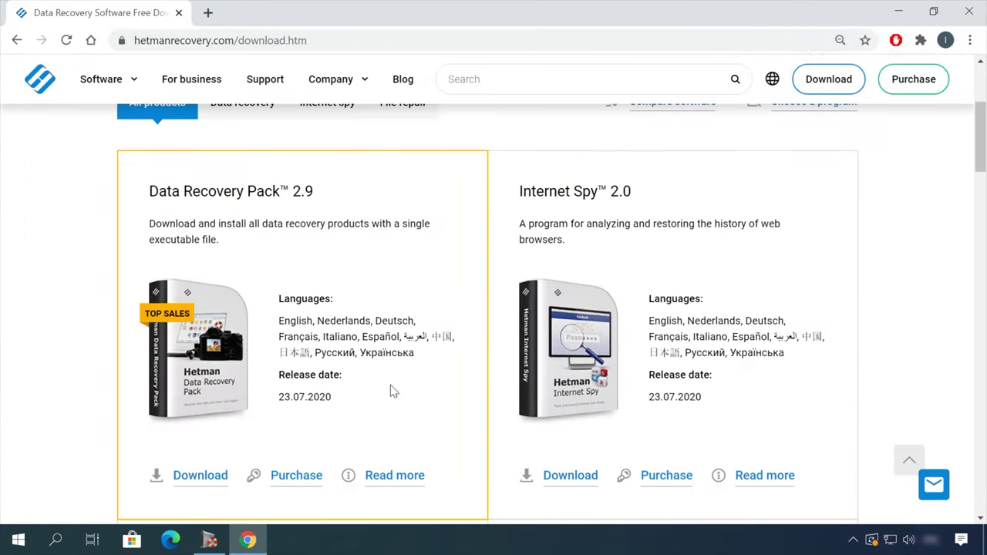
left_click(198, 461)
scroll(579, 357, "down", 1)
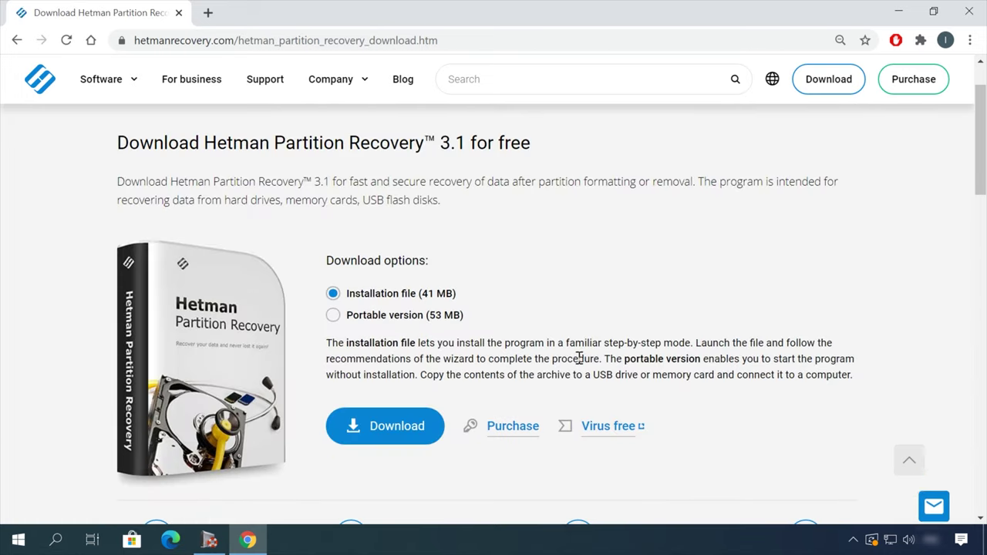
left_click(393, 436)
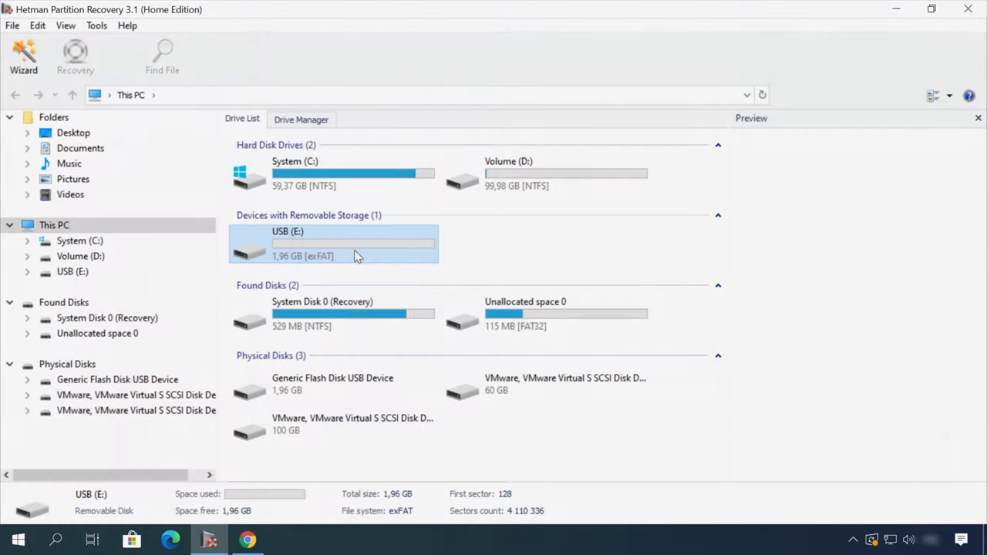
- Run a Fast scan of the USB (E:) drive in Hetman Partition Recovery
double_click(77, 274)
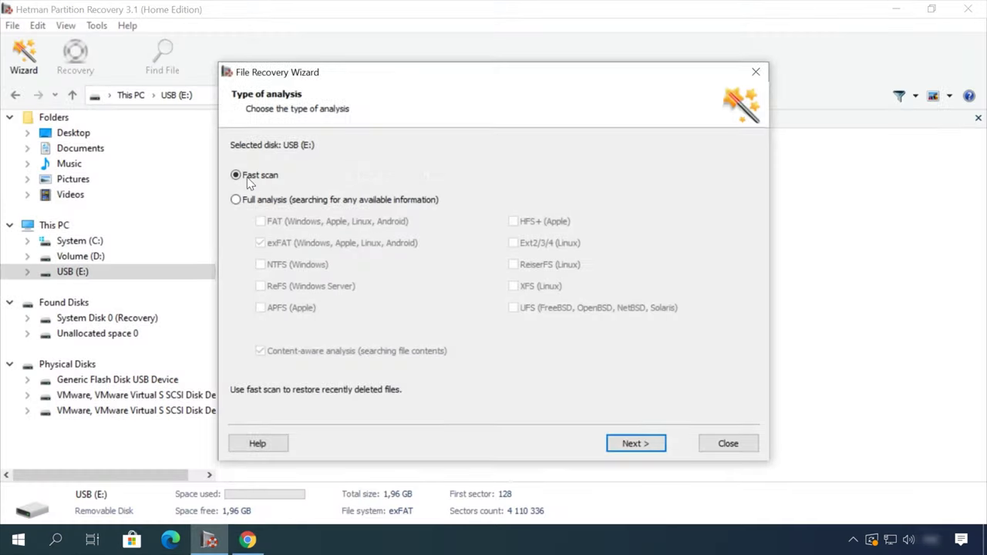
left_click(631, 444)
left_click(636, 443)
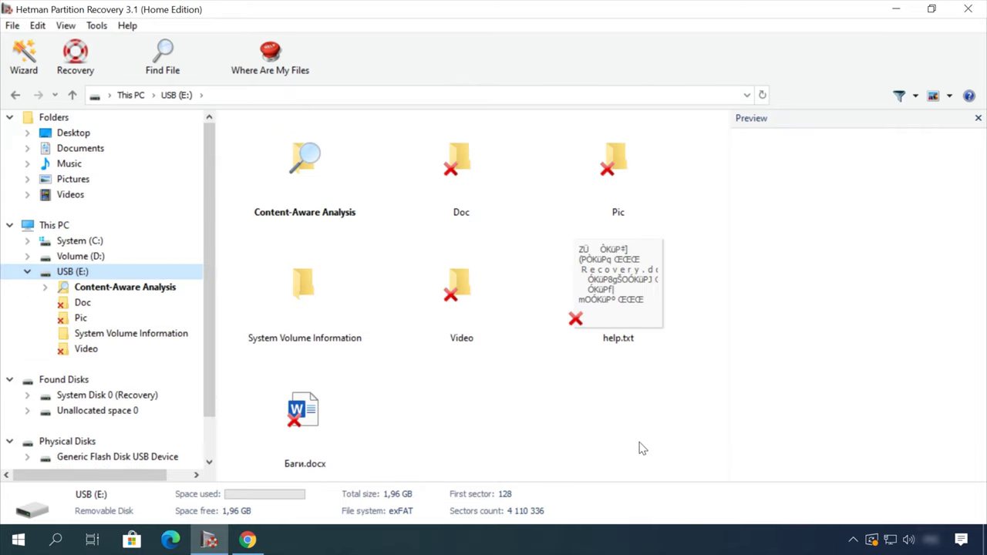
- Preview the deleted Earth - 2611.mp4 video and recover it to disk
double_click(458, 163)
left_click(445, 159)
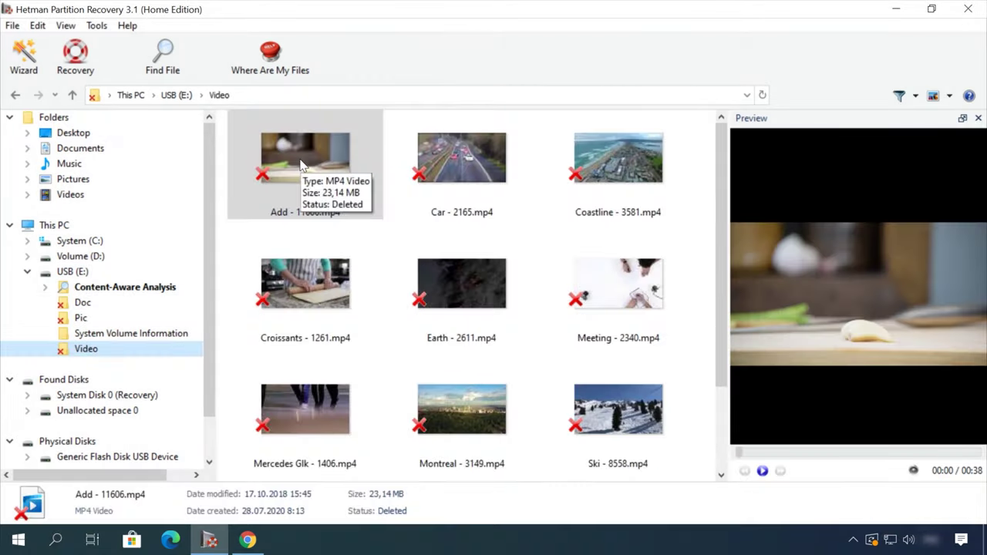
left_click(429, 282)
left_click(762, 470)
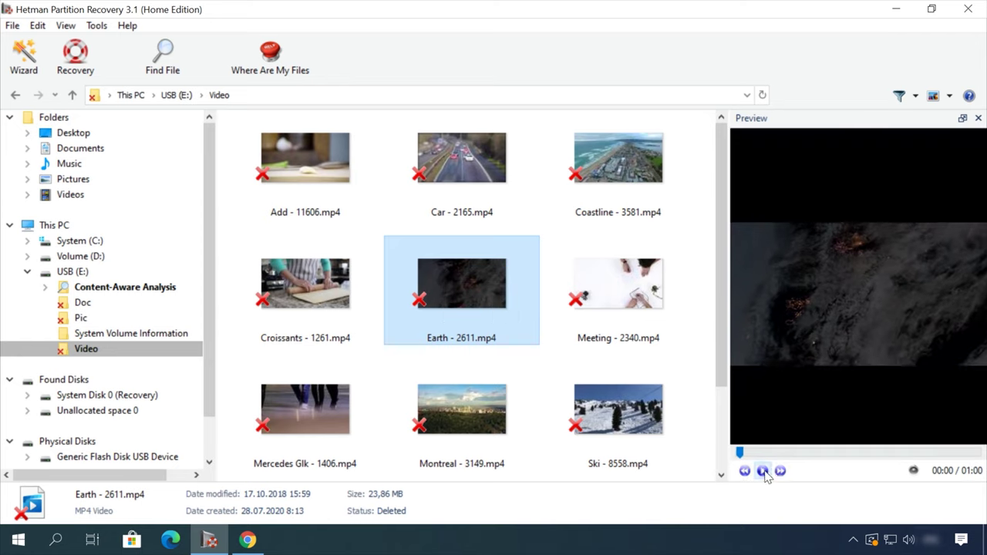
left_click_drag(771, 453, 865, 456)
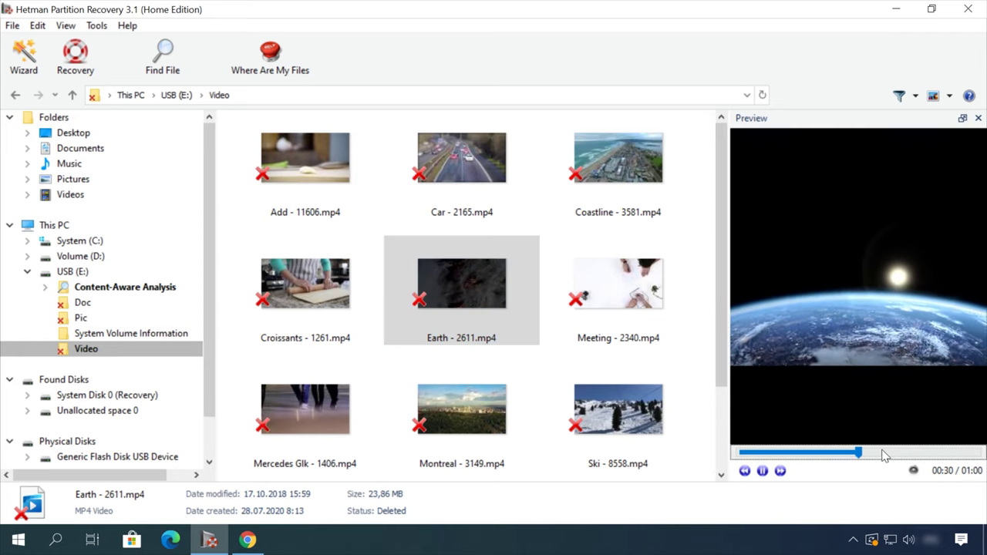
right_click(480, 283)
left_click(521, 289)
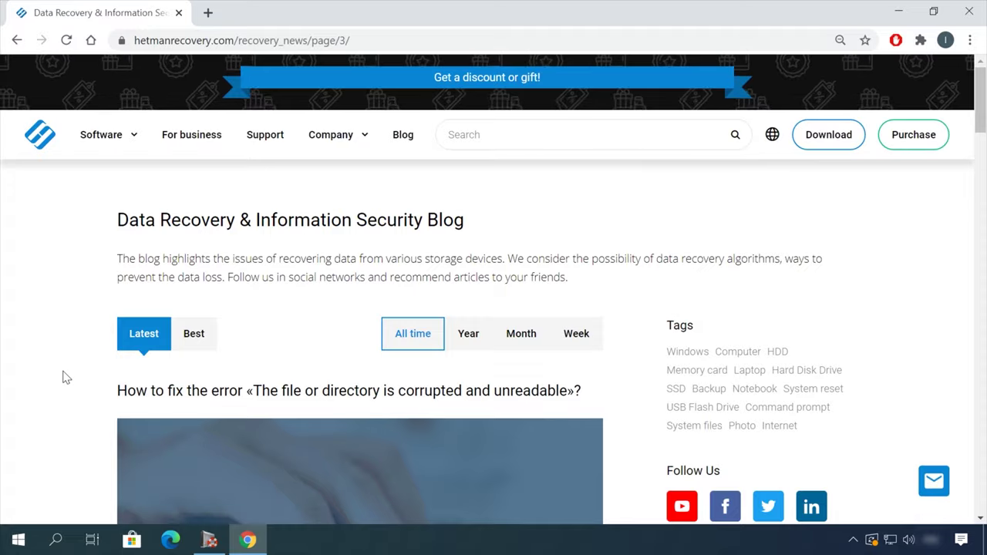
- Open the blog article 'How to remove files safely from an HDD or SSD in Windows 10' and scroll through it
scroll(70, 372, "down", 10)
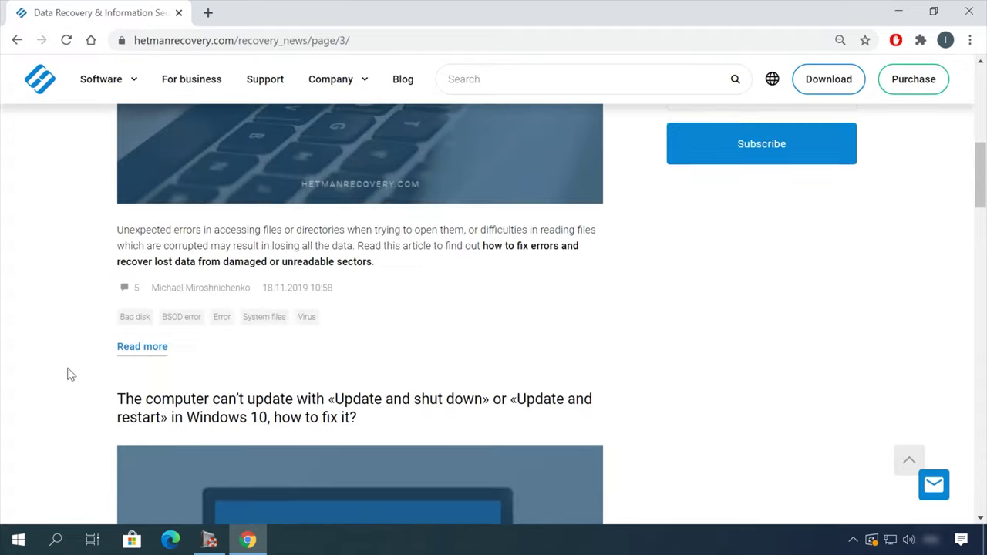
left_click(447, 120)
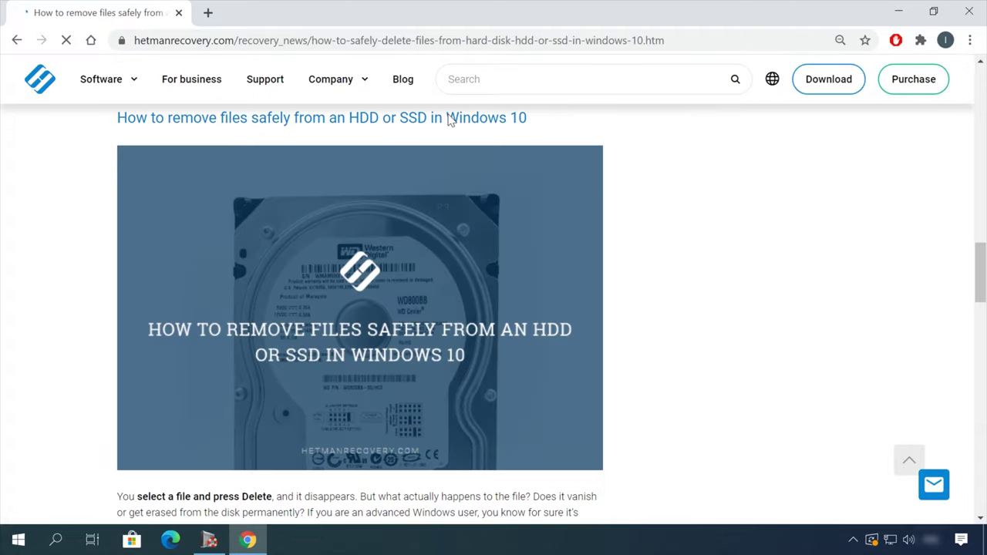
scroll(605, 300, "down", 3)
scroll(610, 301, "down", 15)
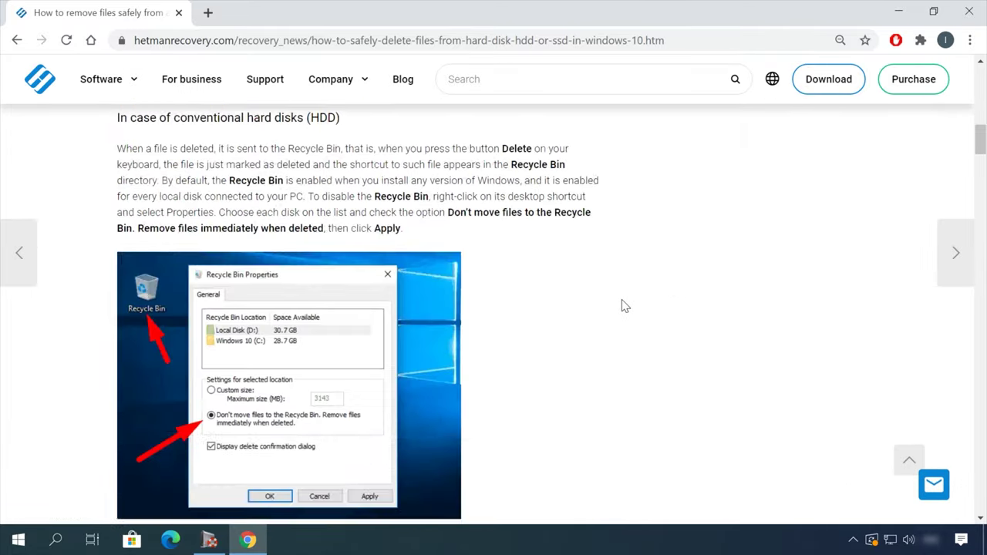
scroll(624, 306, "down", 10)
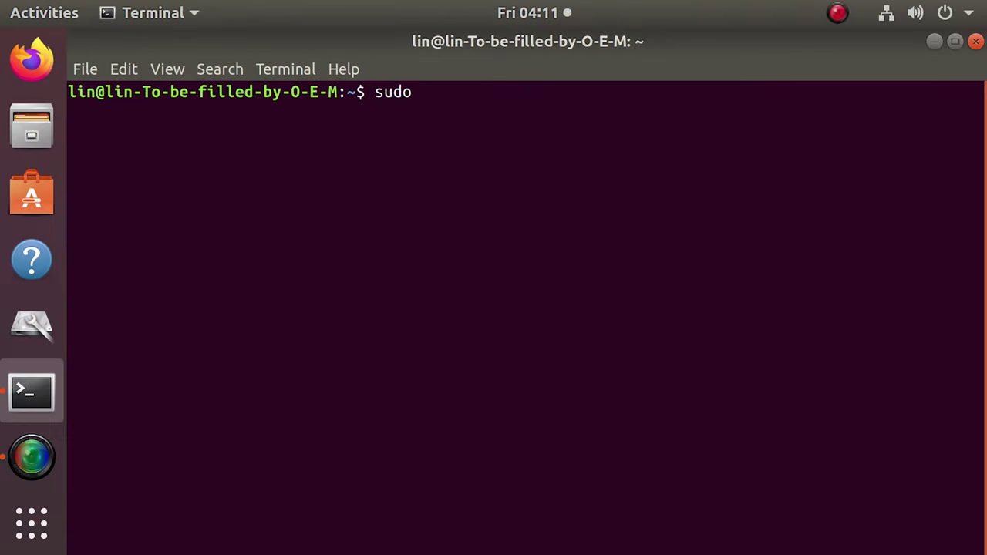
- Install btrfs-tools with sudo apt install btrfs-tools, confirming with the administrator password
type("apt inst")
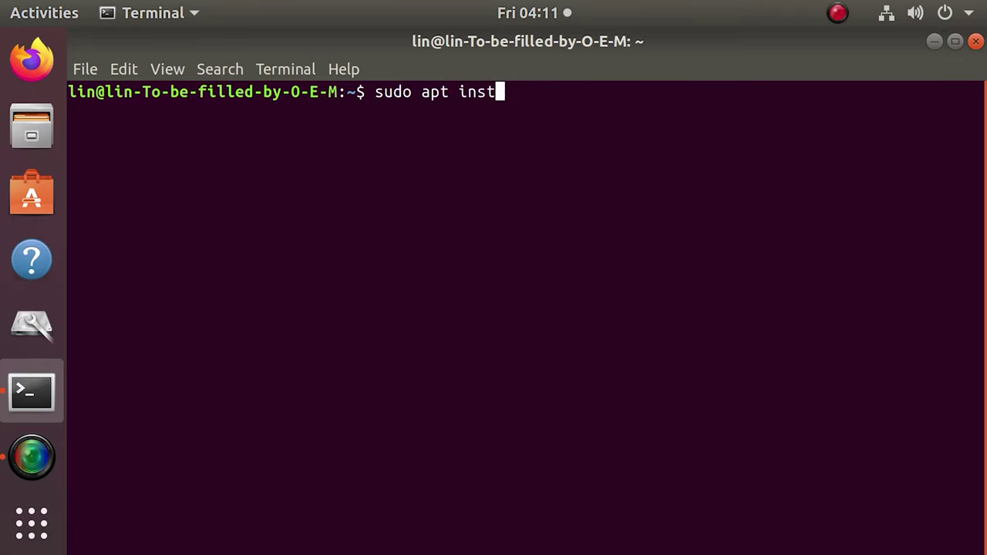
type("all btrfs-tool")
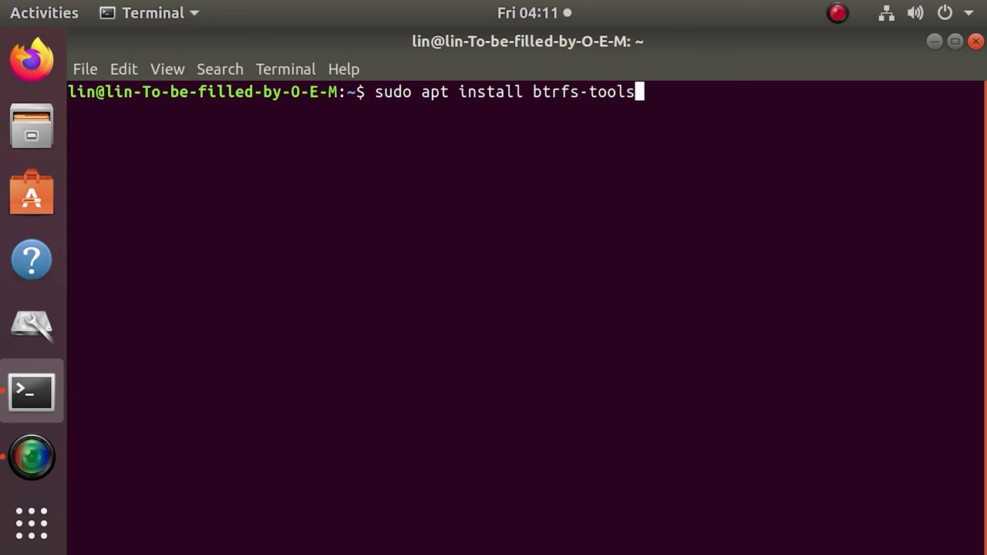
type("s")
key("Return")
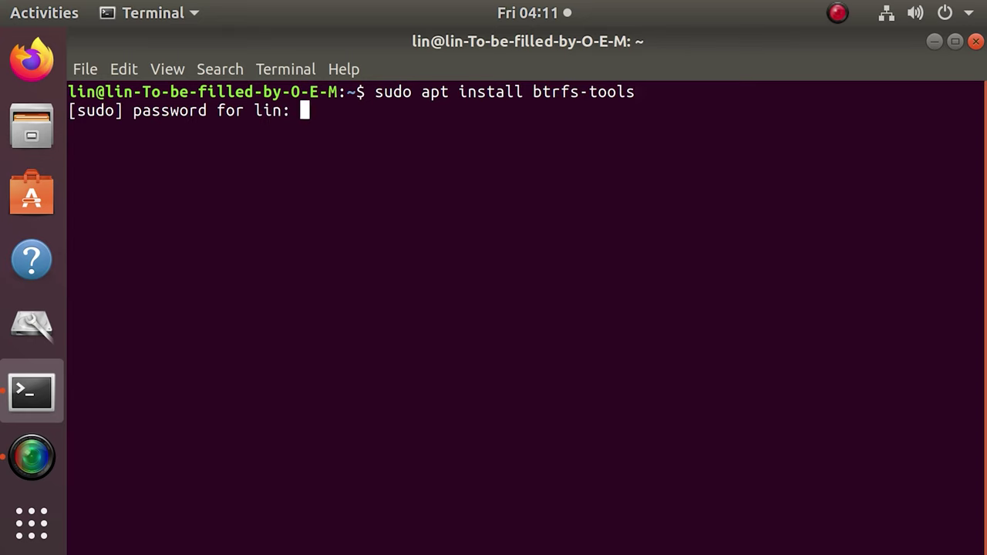
key("Return")
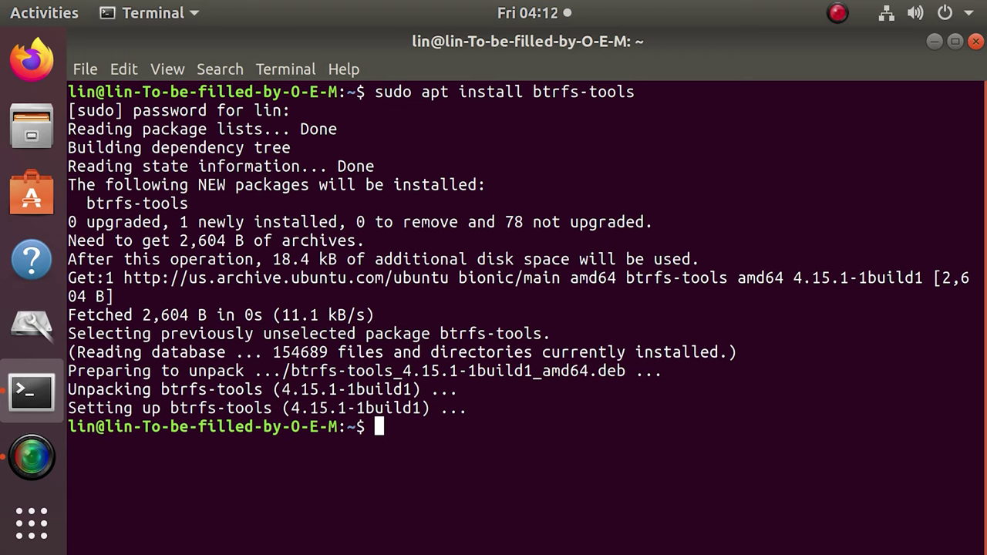
- Create the /data directory with sudo mkdir -v /data, then switch to a root shell
type("sudo")
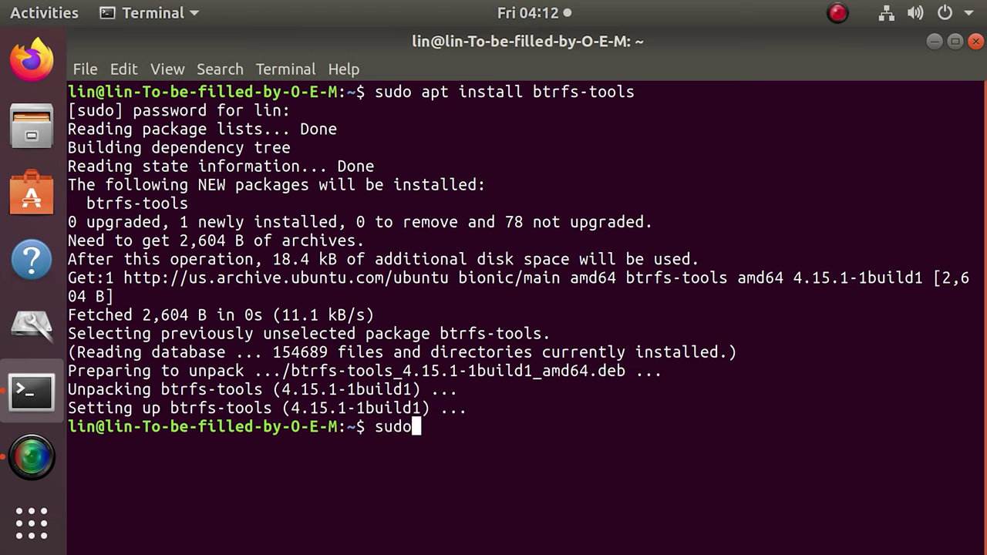
type(" mkdi")
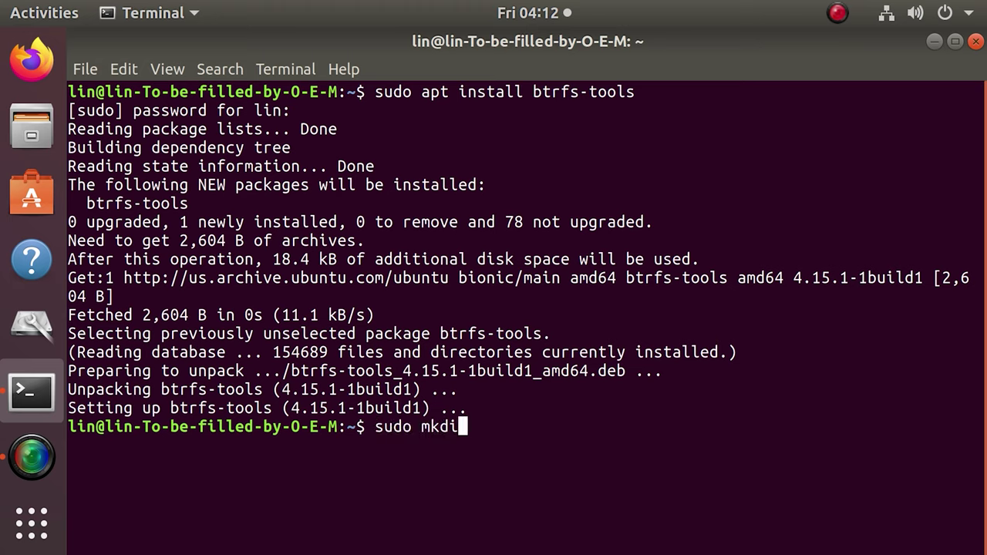
type("r")
type("-v /da")
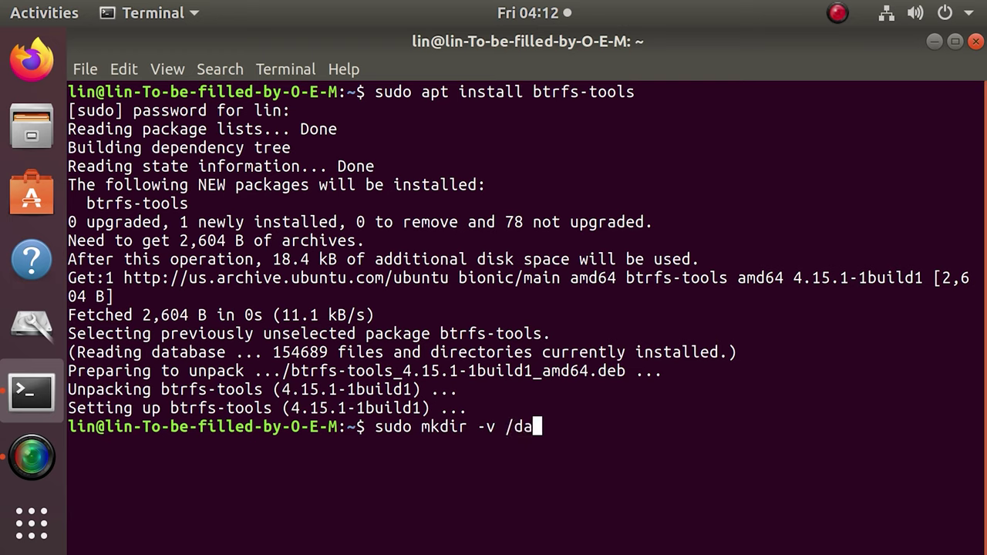
type("ta")
key("Return")
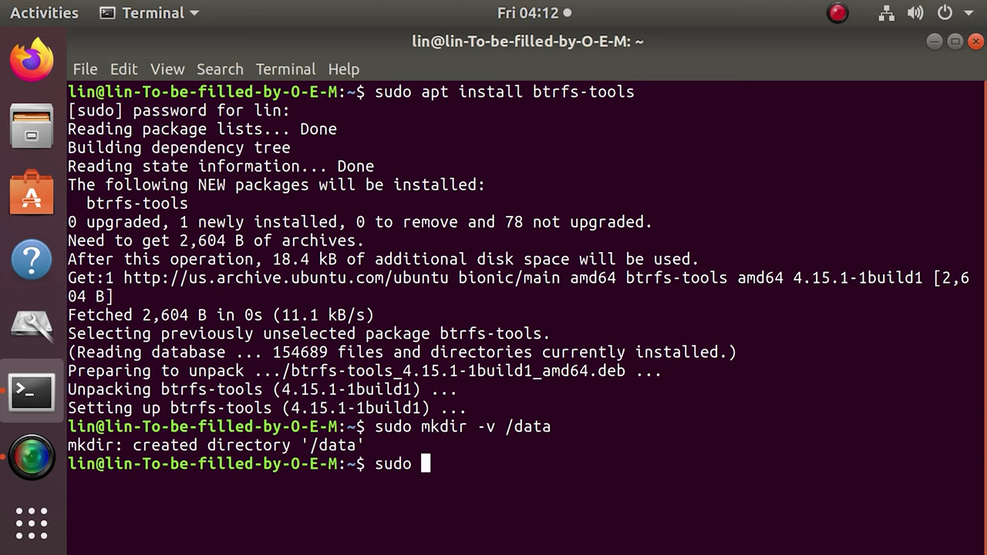
key("Return")
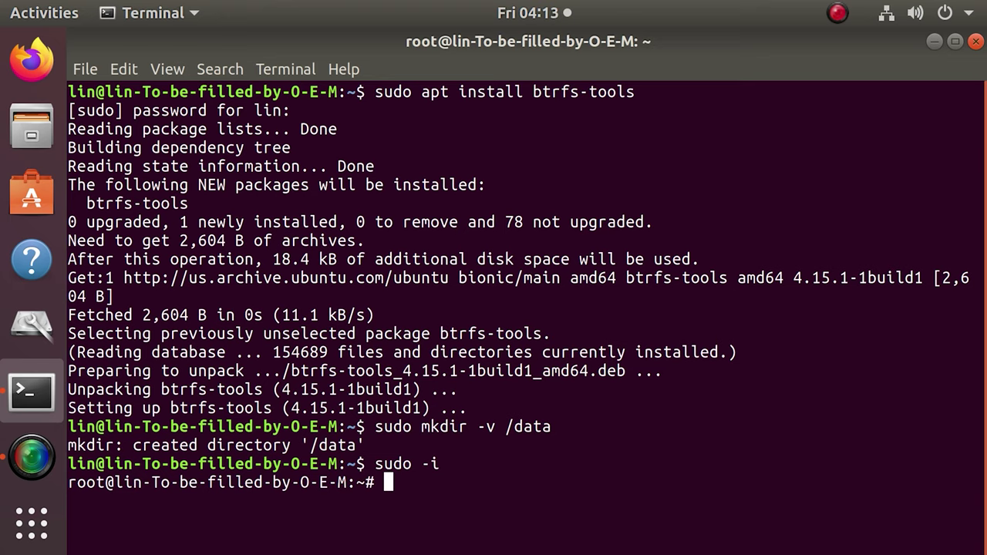
- Build a RAID5 Btrfs filesystem labelled data on /dev/sdb through /dev/sdf with mkfs.btrfs
type("mkfs.b")
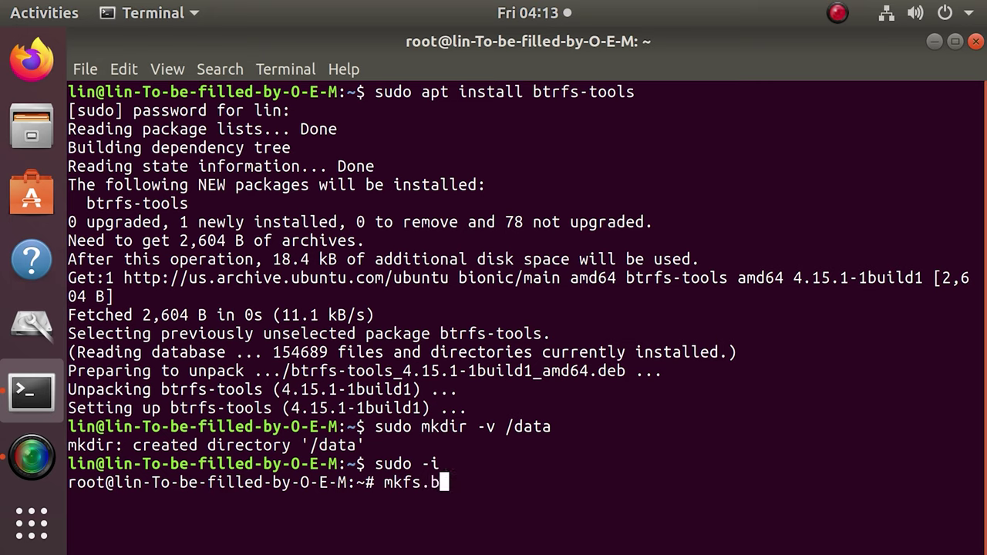
type("trfs -L data")
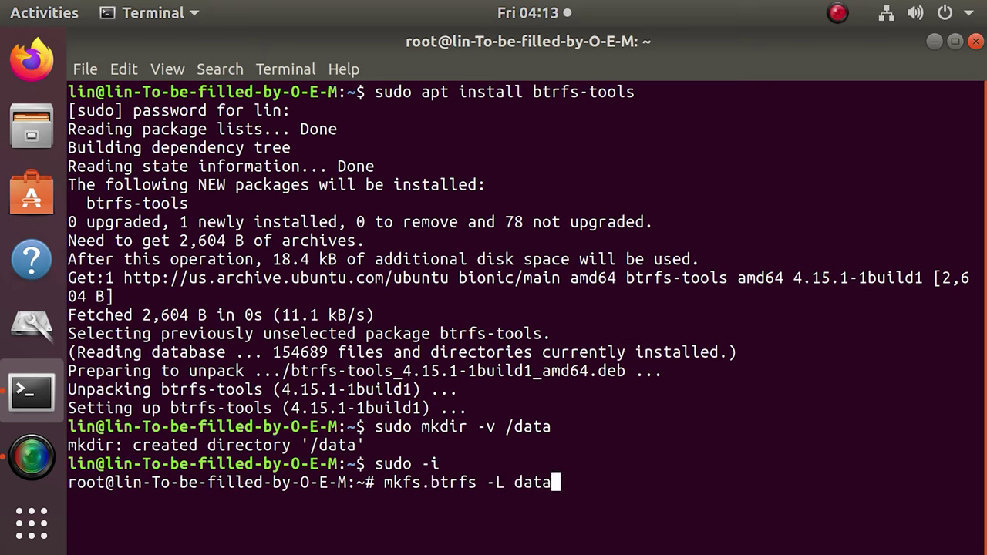
type("-m raid")
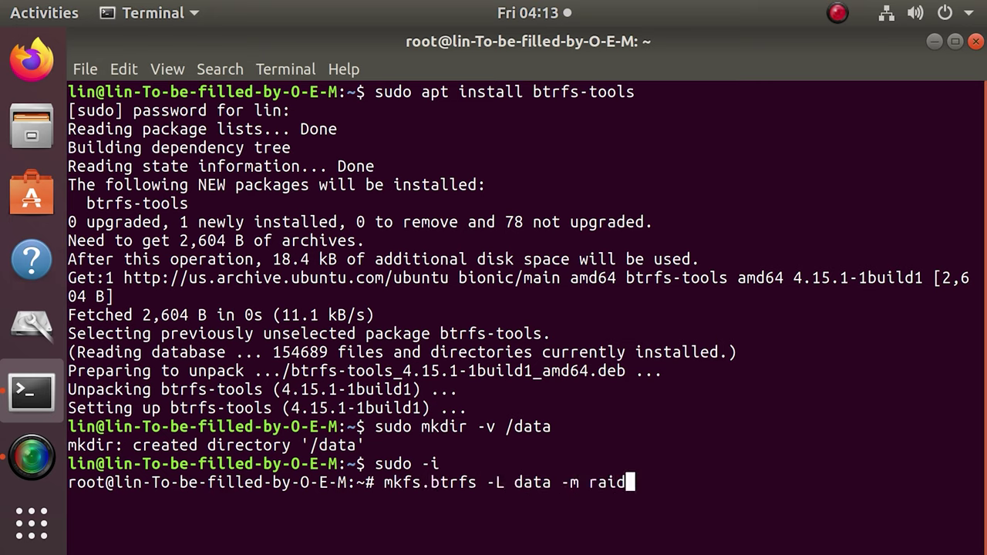
type("5 -d raid5")
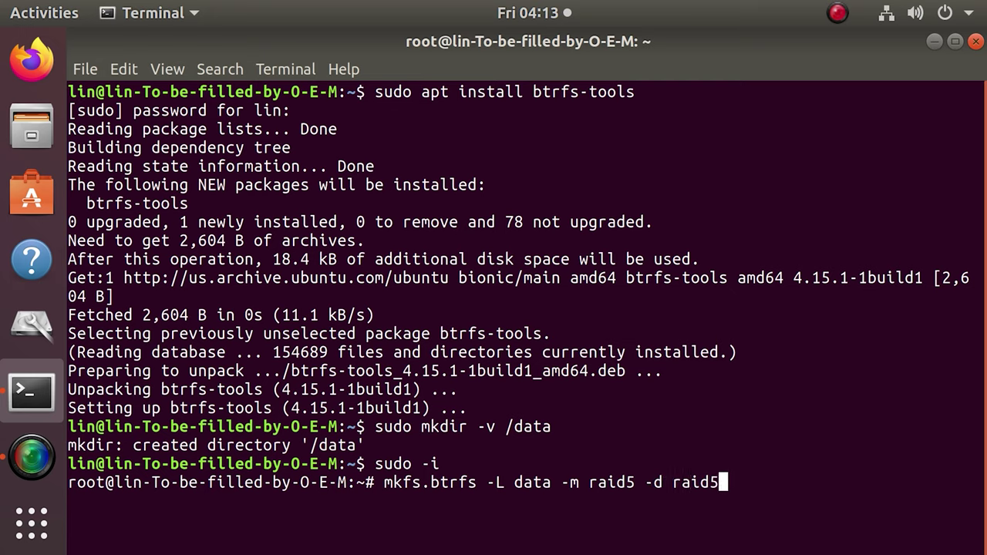
type(" -f")
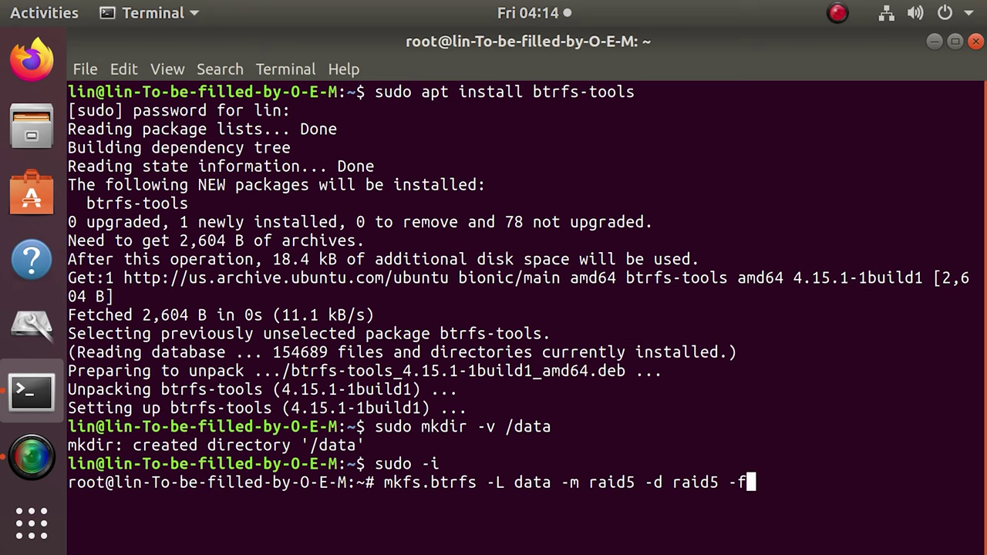
type("/dev")
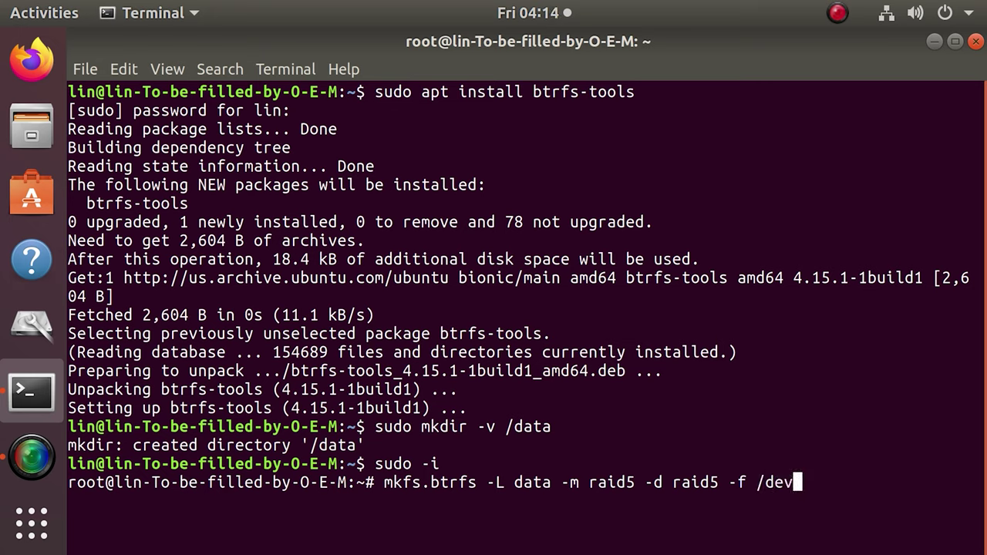
type("/sdb /de")
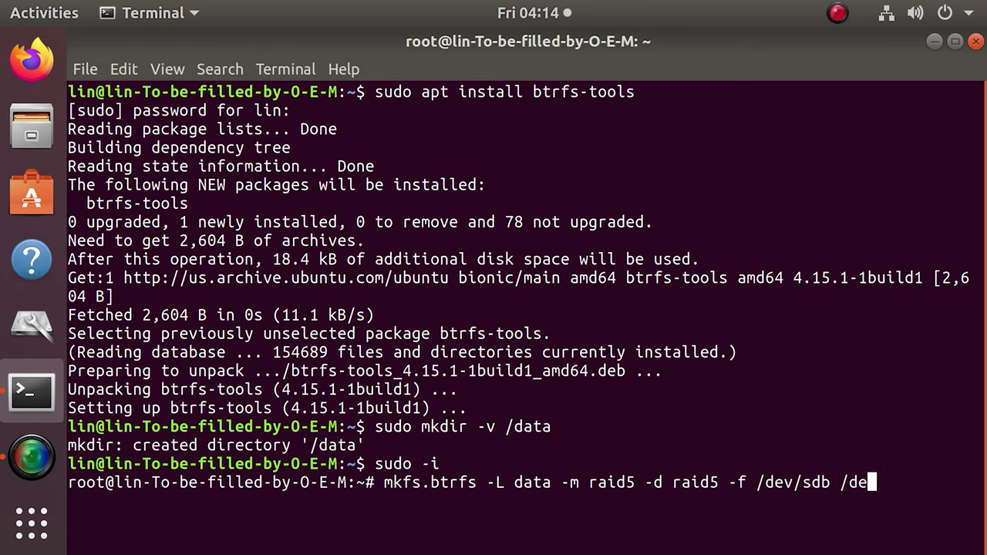
type("v/sdc /dev/")
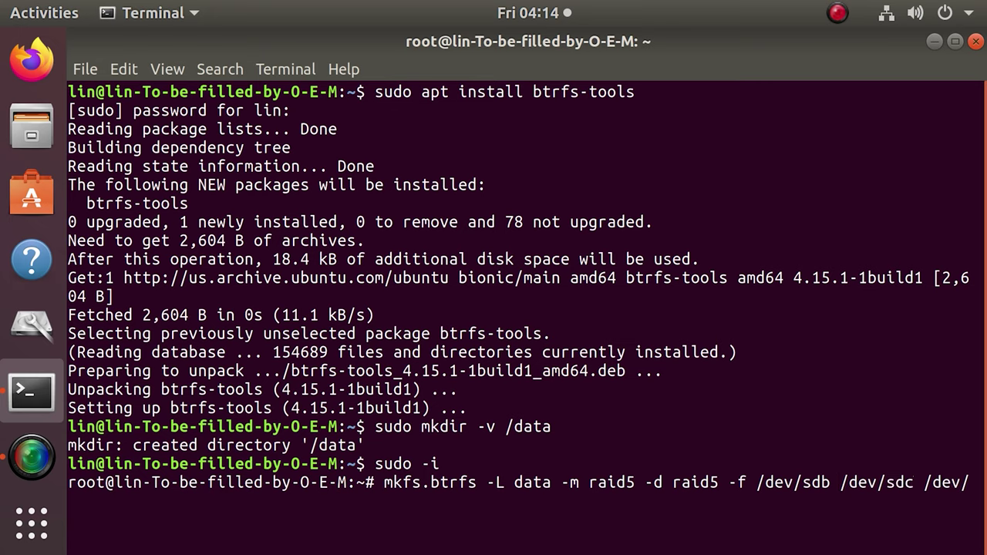
type("sde")
key("BackSpace")
type("dd /dev/sde")
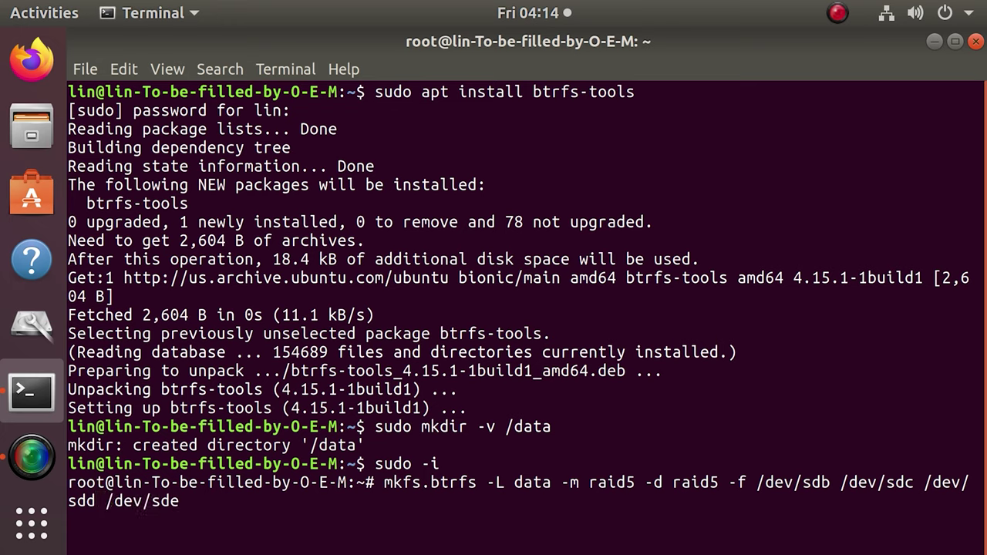
type(" /dev/sdf")
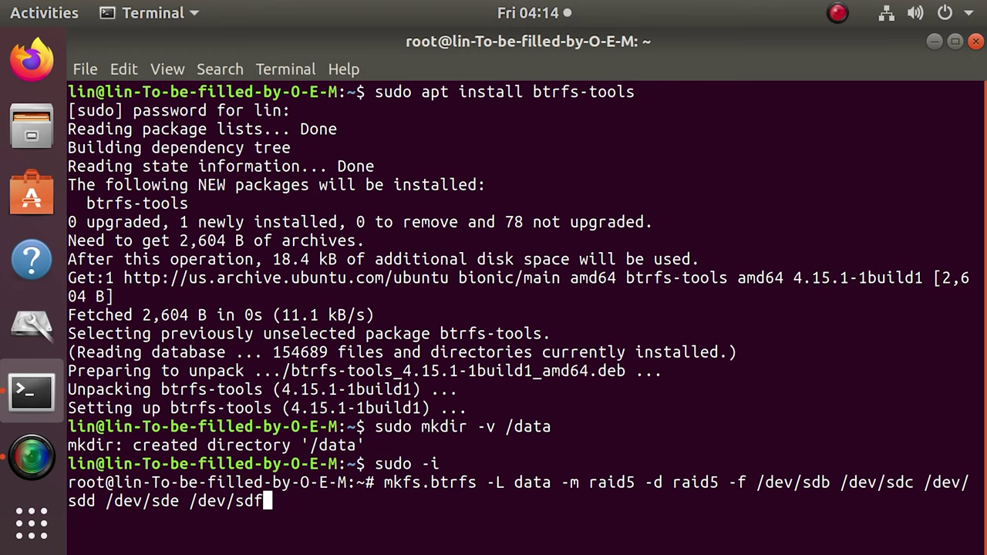
key("Return")
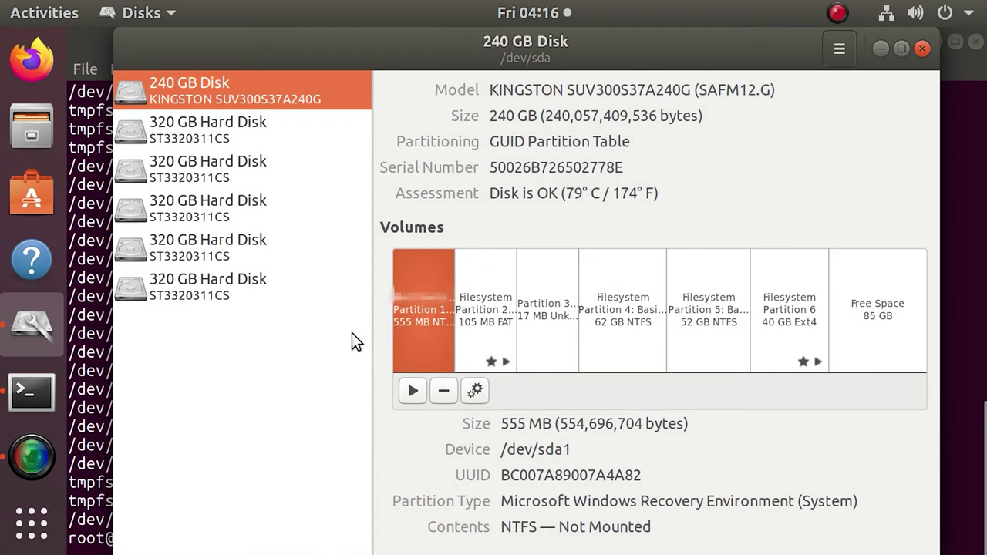
- Compare the data Btrfs volume on each 320 GB disk, /dev/sdb through /dev/sdf, twice, ending on /dev/sdb
left_click(230, 133)
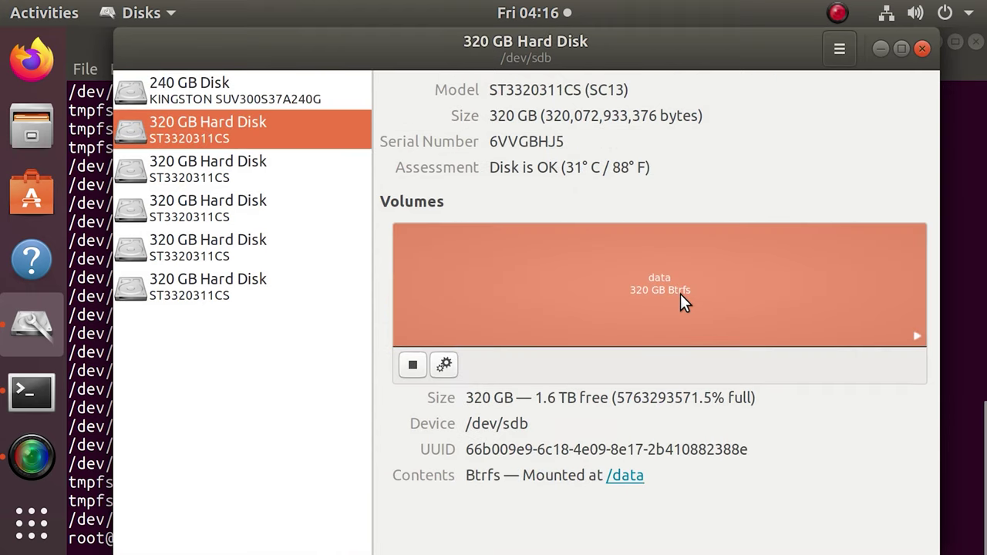
left_click(225, 162)
left_click(240, 198)
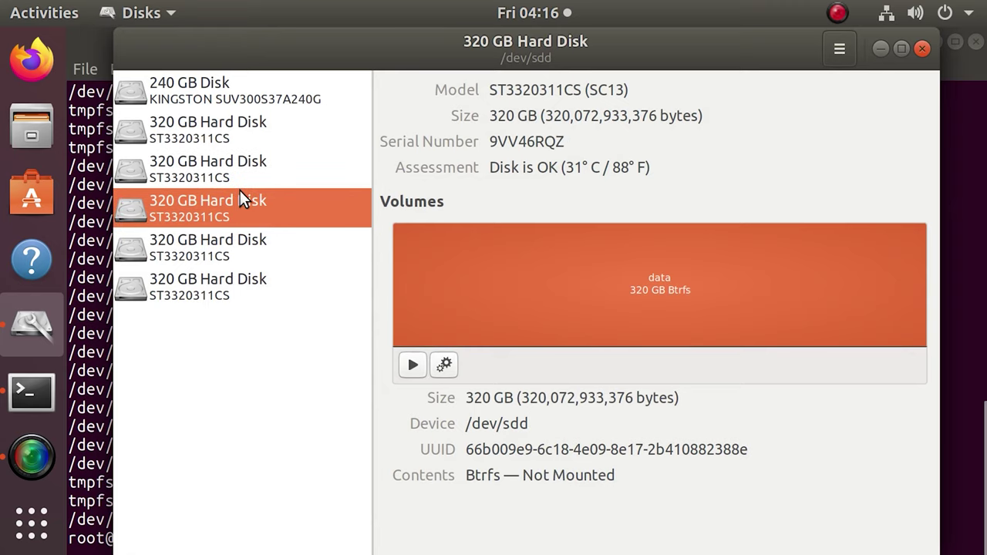
left_click(253, 241)
left_click(252, 279)
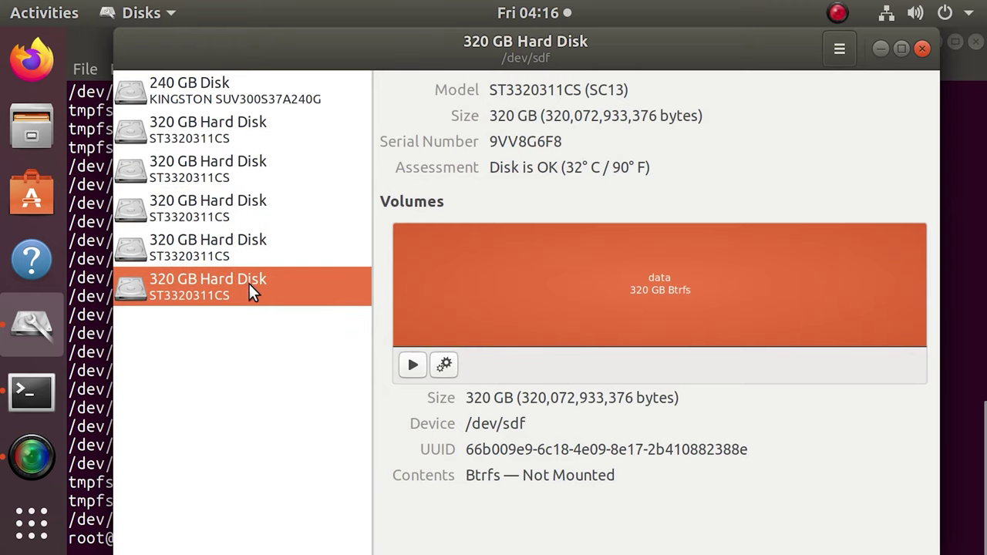
left_click(247, 146)
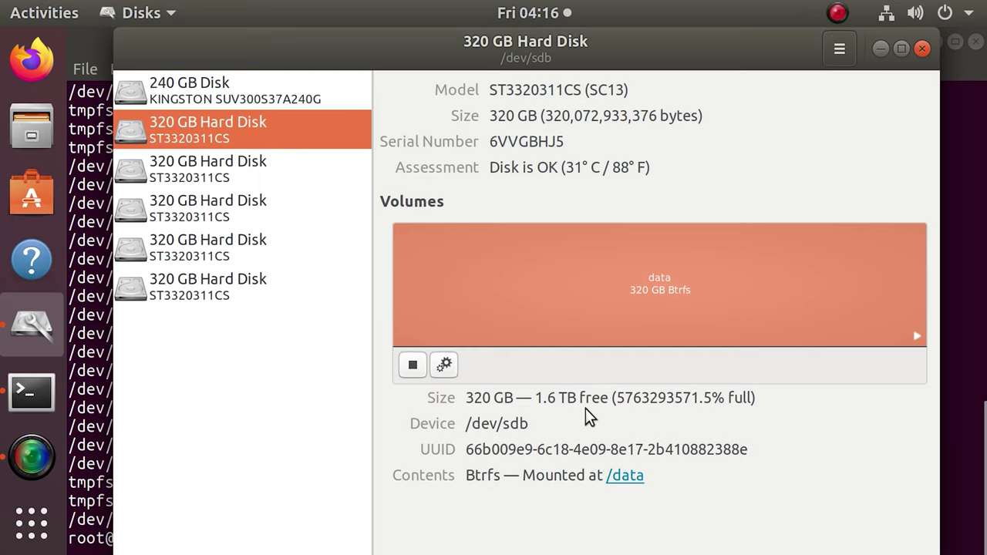
left_click(270, 169)
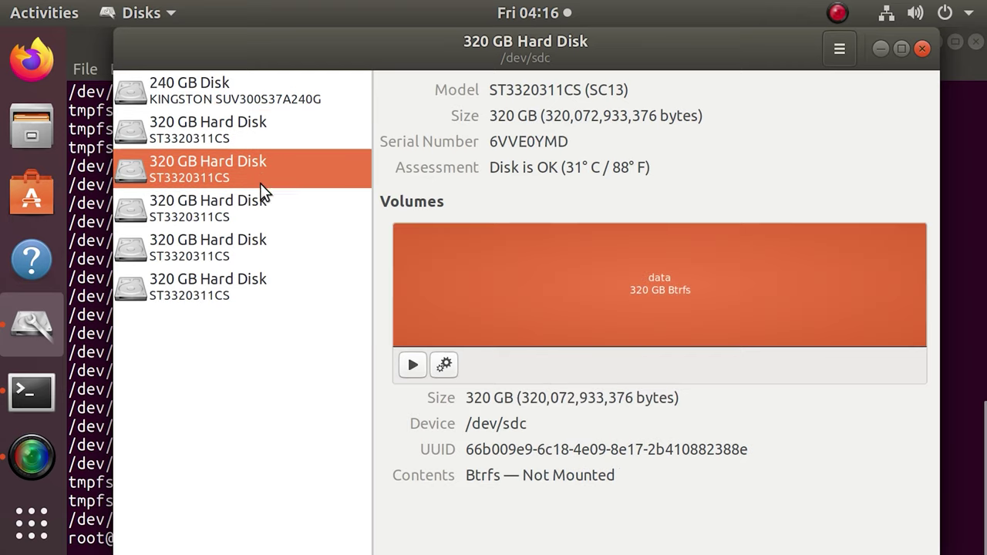
left_click(250, 203)
left_click(249, 240)
left_click(249, 273)
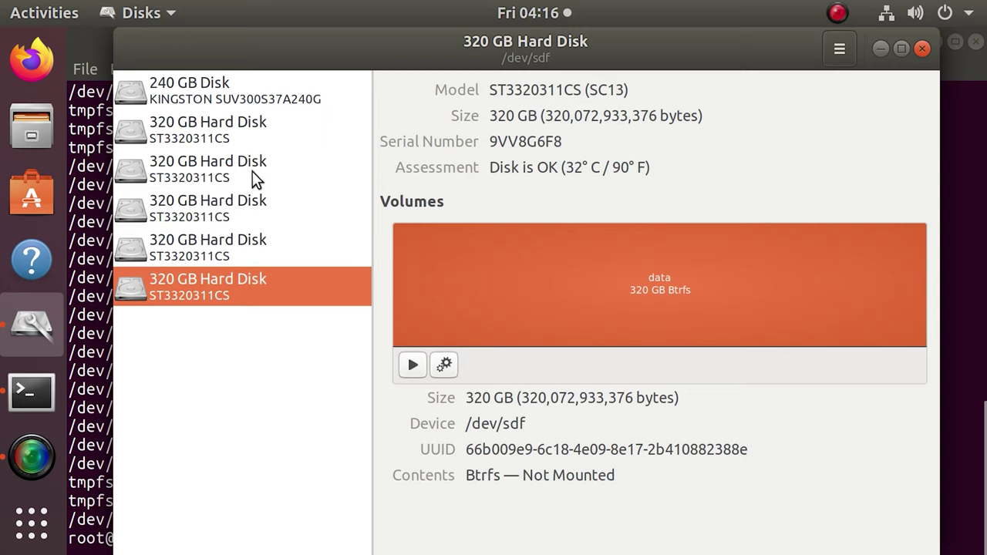
left_click(249, 134)
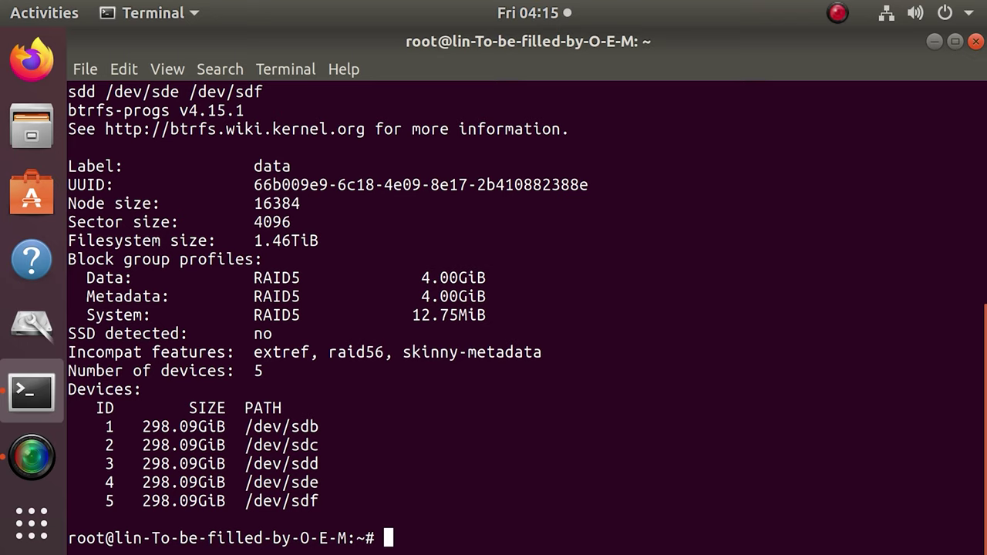
- Mount /dev/sdb at /data, correcting the mistyped mount path
type("mount /dev/")
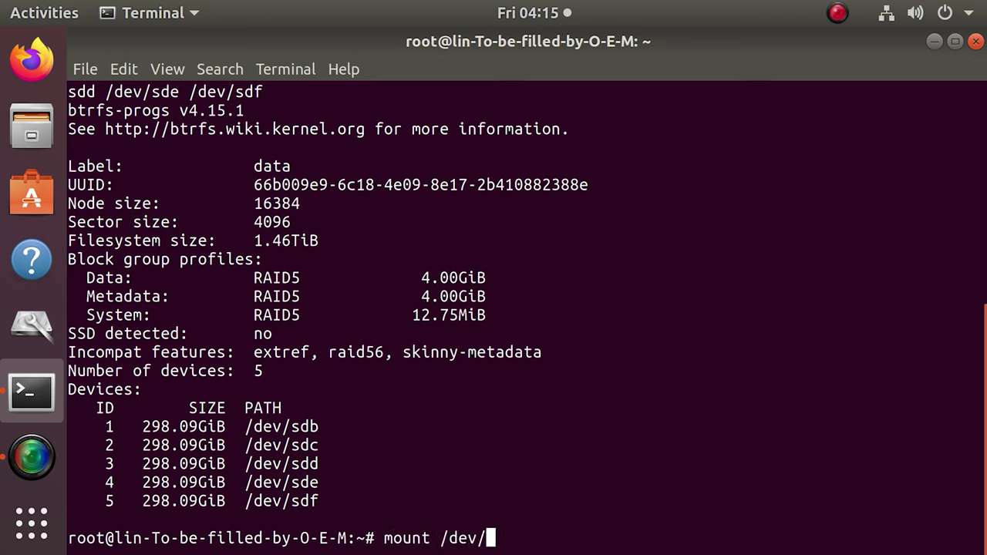
type("sdb /")
type("daat")
key("BackSpace")
key("BackSpace")
type("ta")
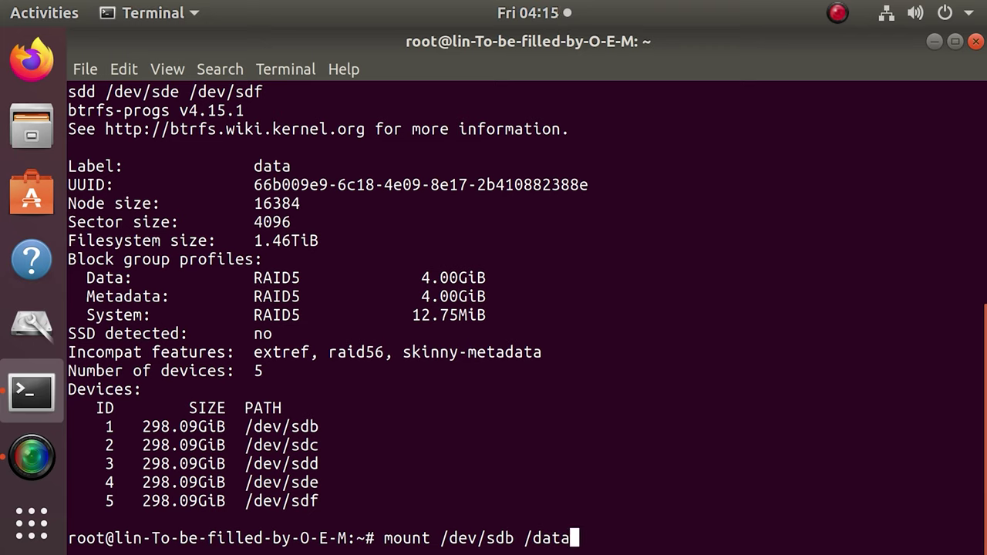
key("Return")
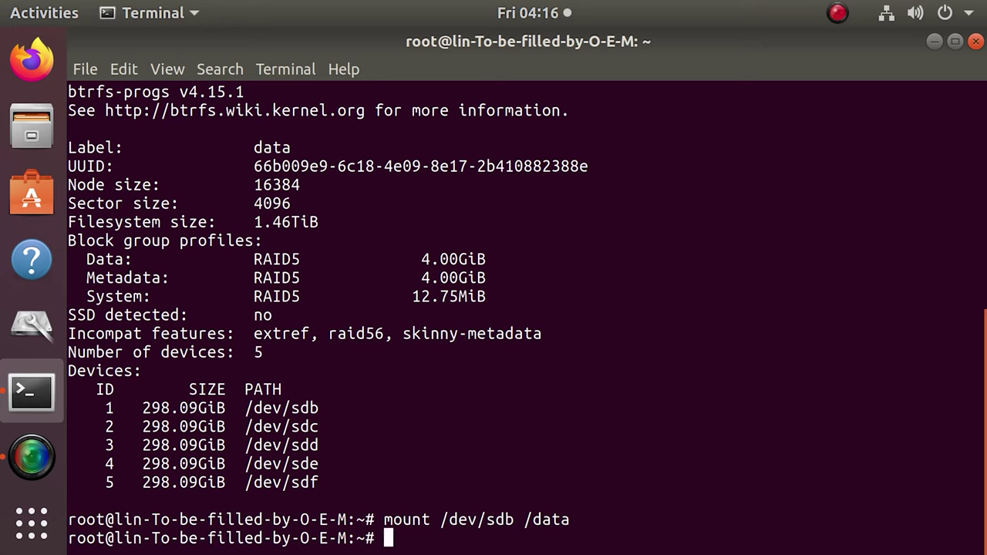
- Confirm with df -h that /data shows 1.5T, 1% used, then enter btrfs filesystem usage /data
type("df -h")
key("Return")
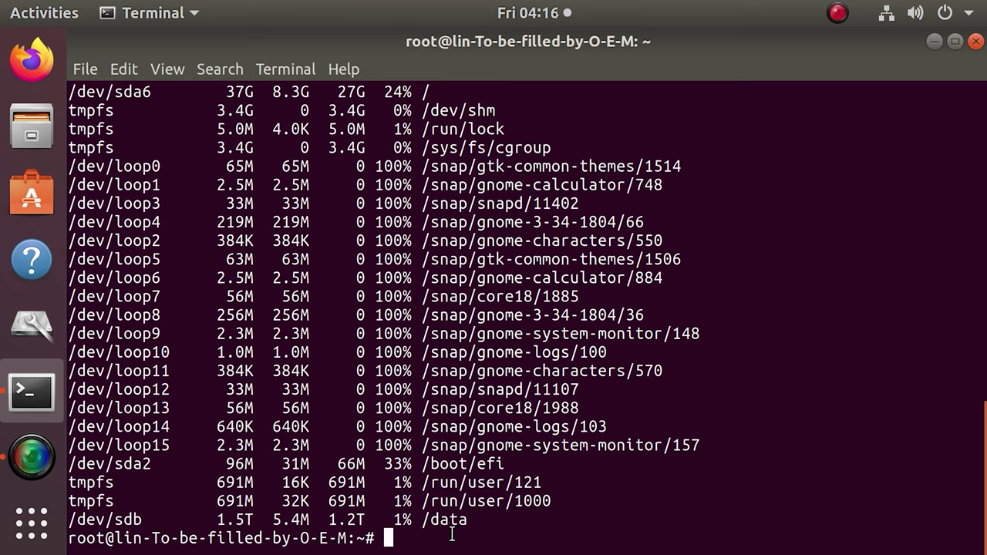
type("btrfs")
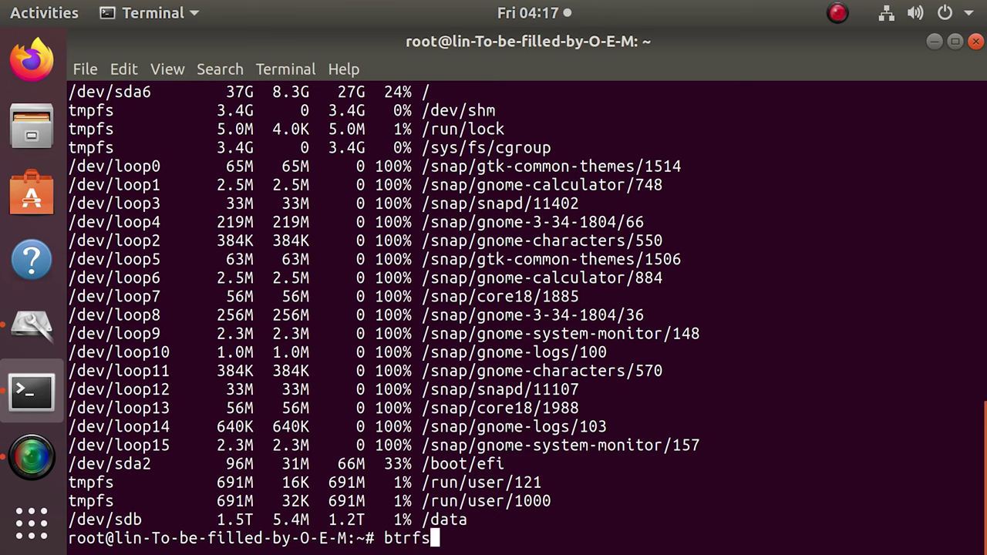
type(" fil")
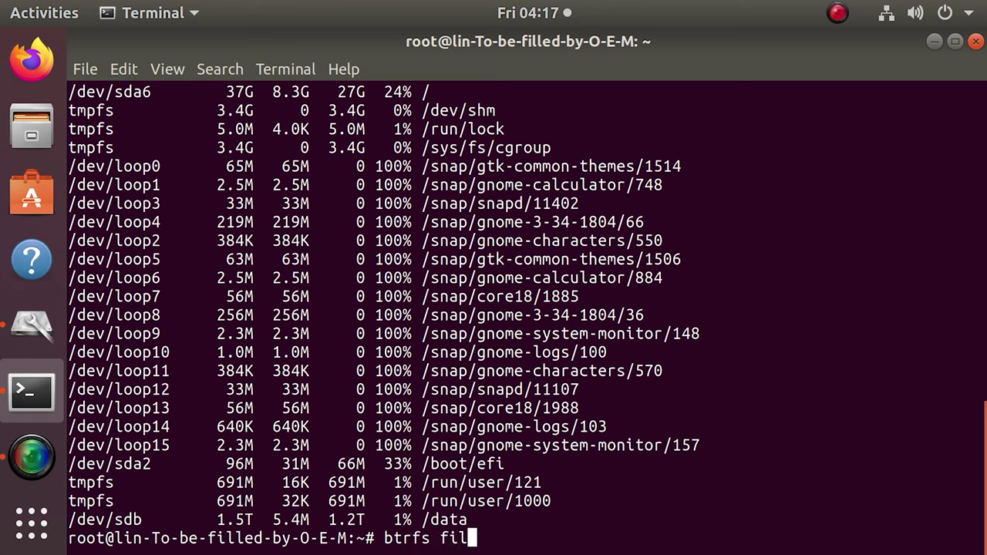
type("esy")
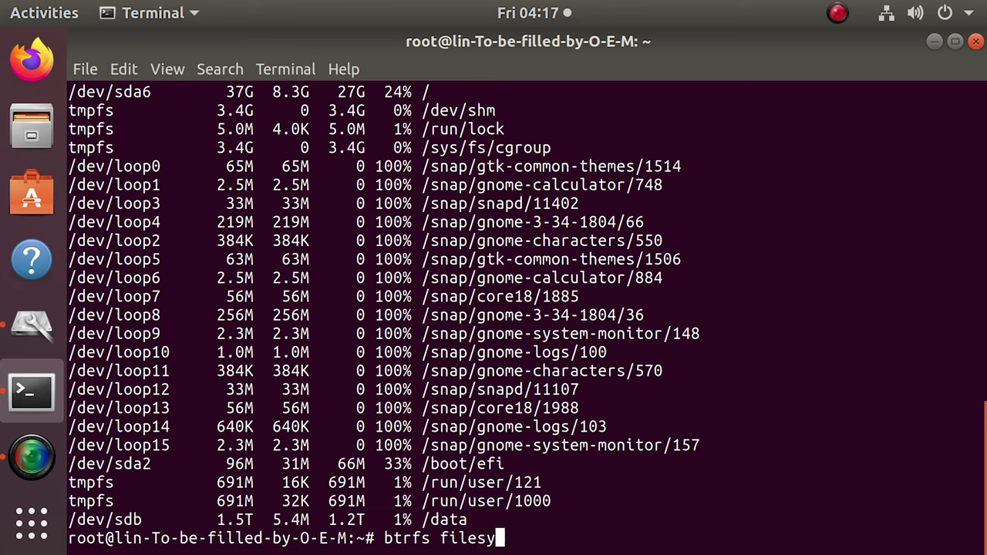
type("stem usa")
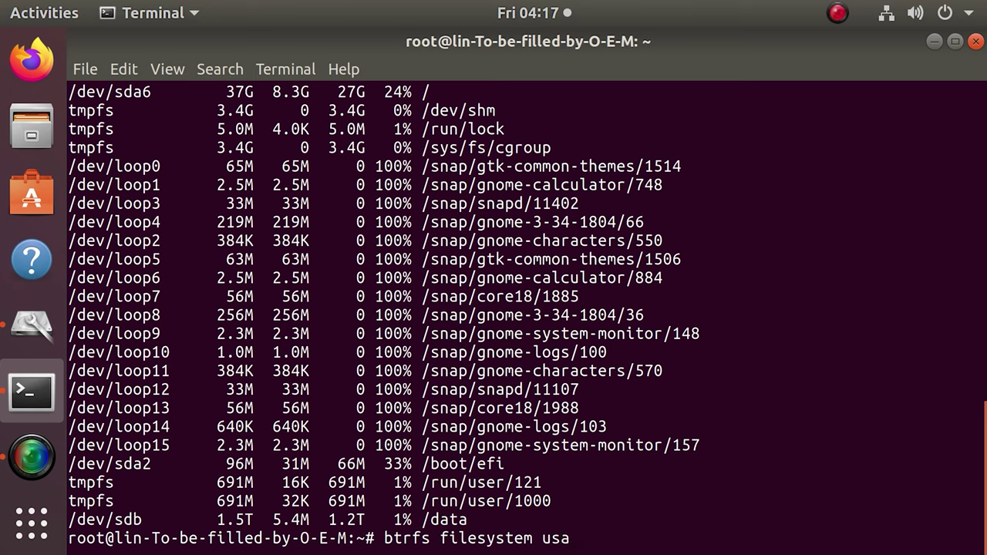
type("ge /data")
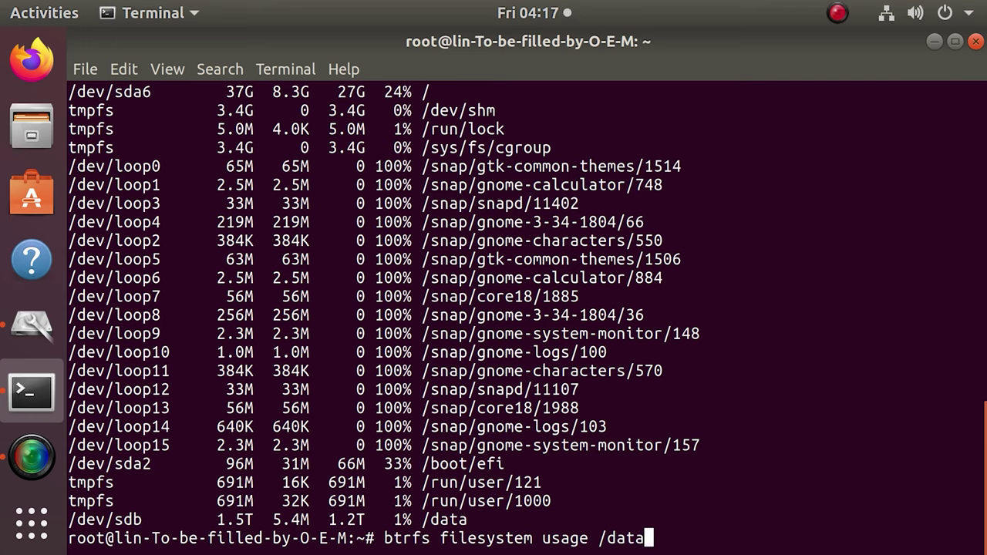
- Review the /data usage report's RAID5 data, metadata and system chunks, then enter umount /data
key("Return")
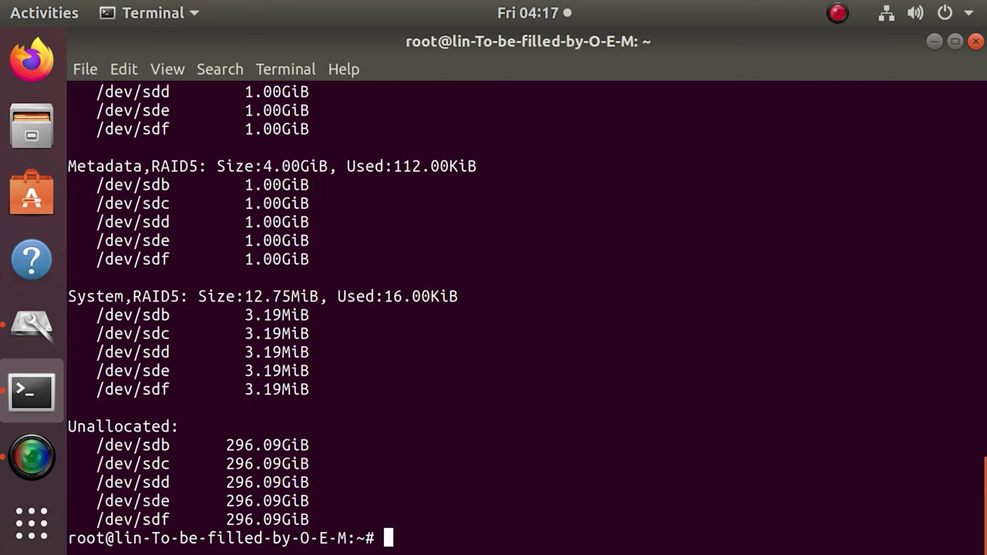
scroll(678, 419, "up", 7)
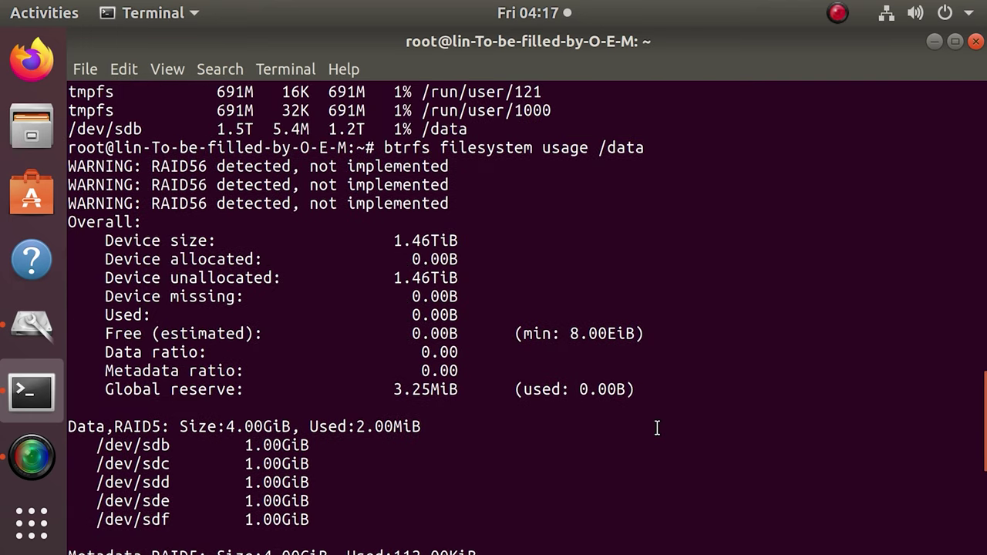
scroll(657, 428, "down", 1)
scroll(657, 428, "down", 6)
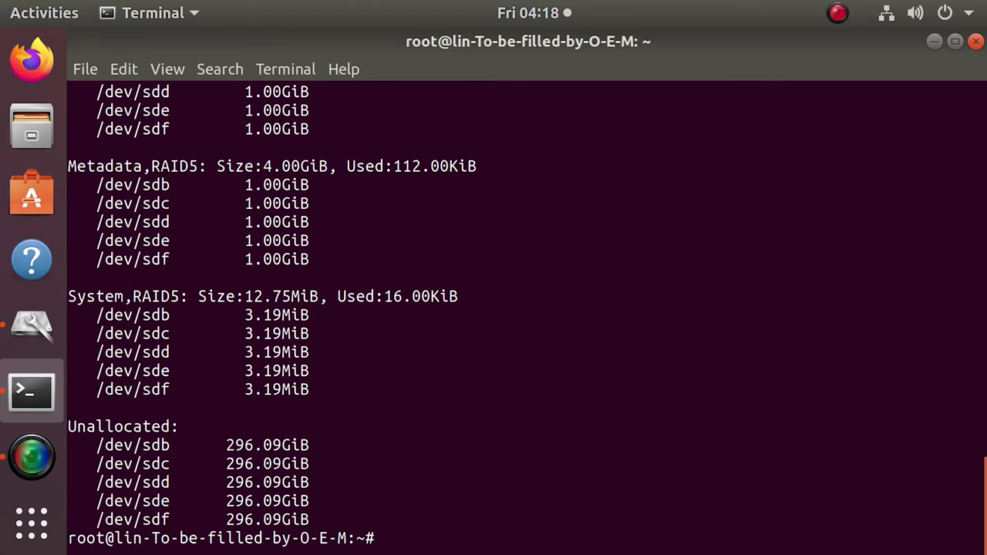
type("umount /data")
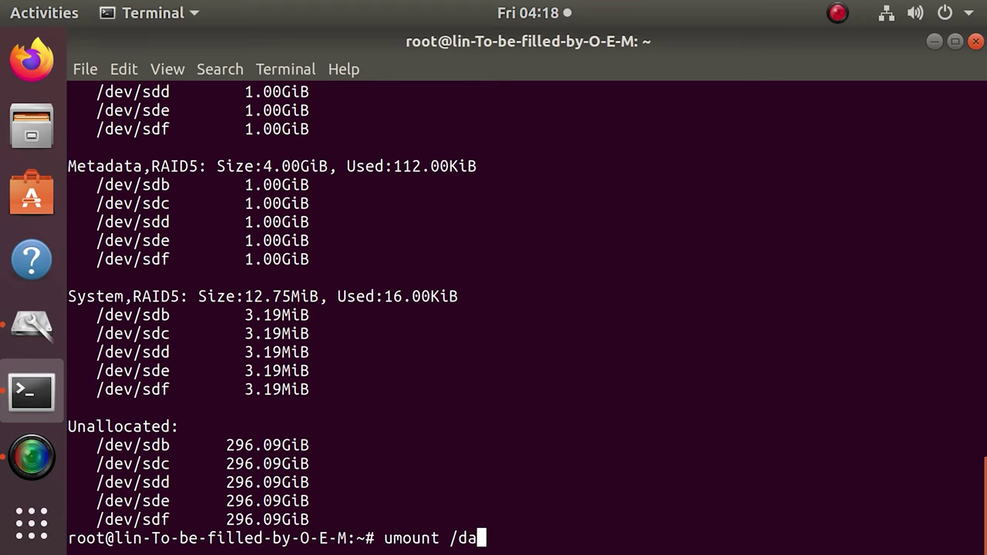
- Unmount /data and list the Btrfs filesystem's devices with sudo btrfs filesystem show
key("Return")
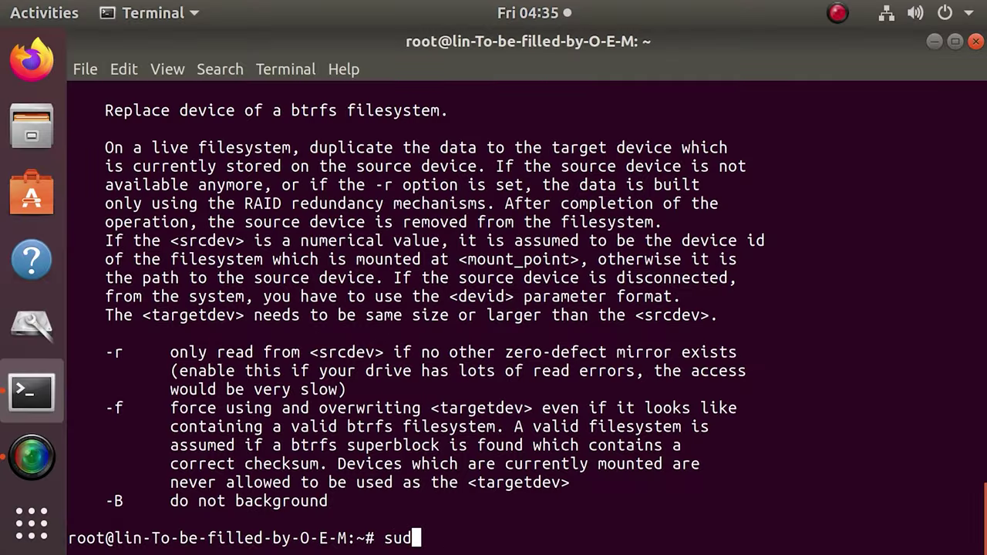
type("o btrfs files")
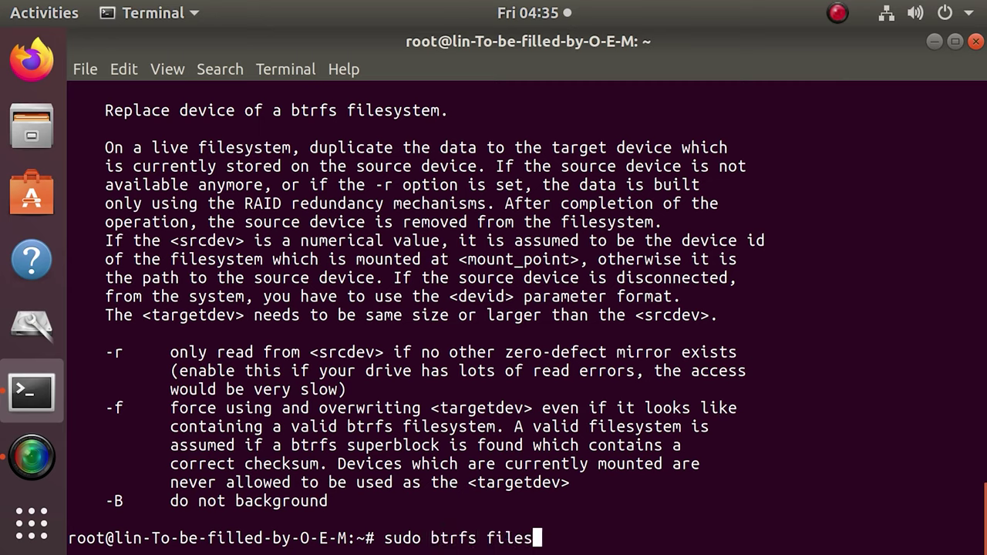
type("ystem ")
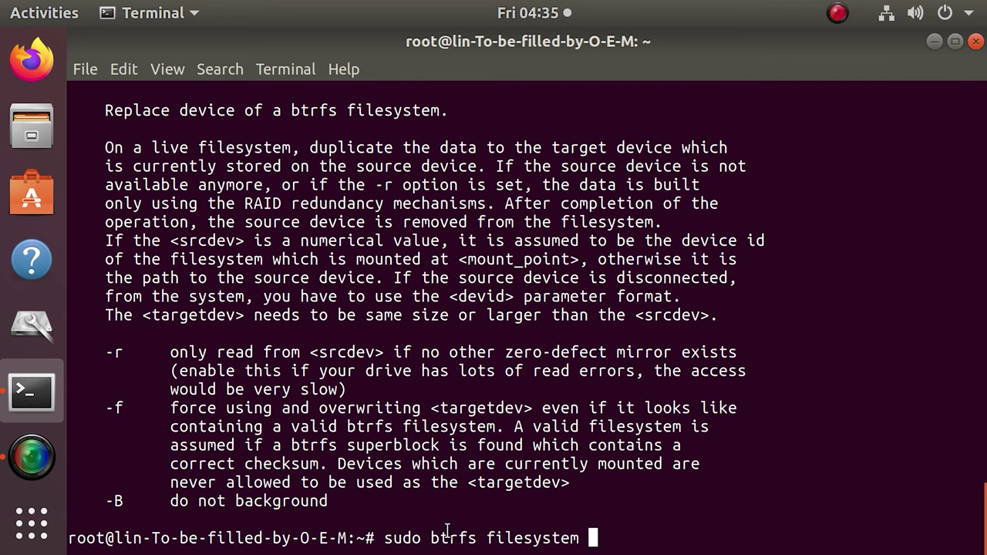
type("show")
key("Return")
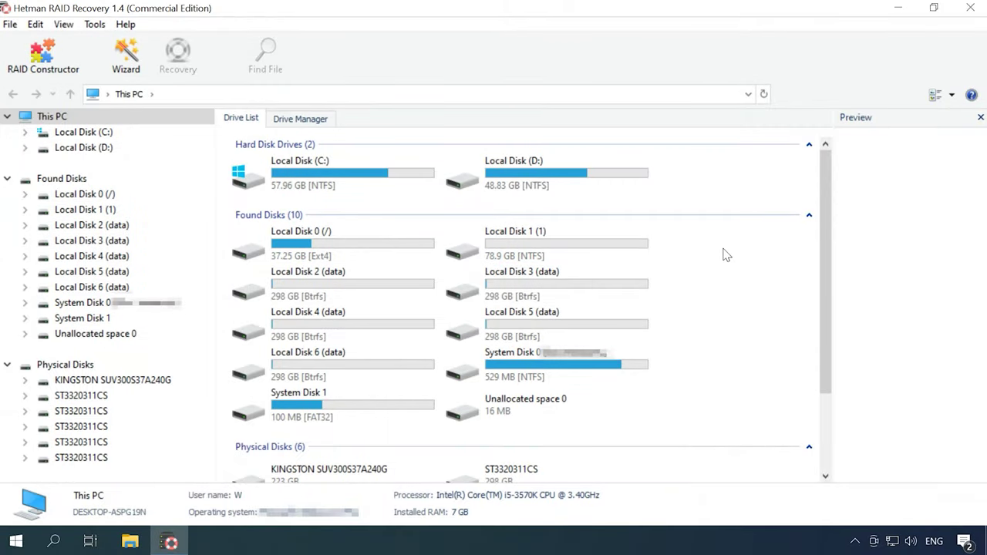
- Switch to Drive Manager to see disks 1–4 as 298 GB drives with Btrfs data partitions
left_click(316, 122)
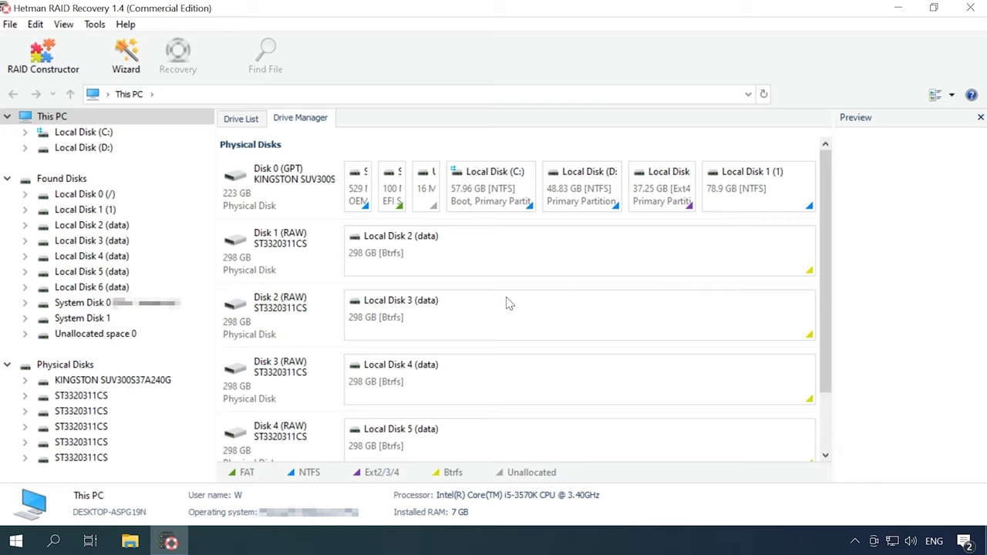
- Fast-scan Local Disk 3 (data), listing 204 found files: Car folder, JPGs, docx and mp4
left_click(488, 273)
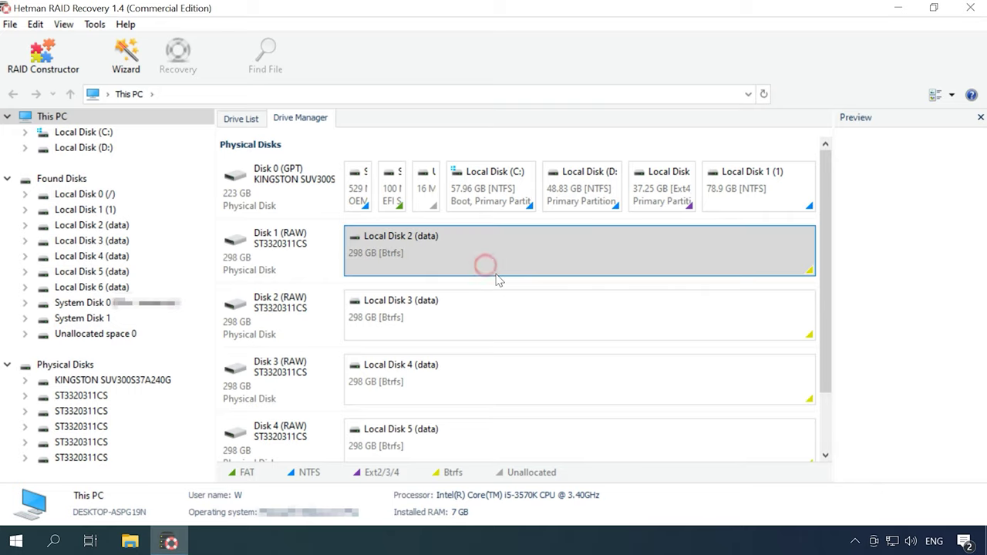
left_click(501, 316)
right_click(506, 324)
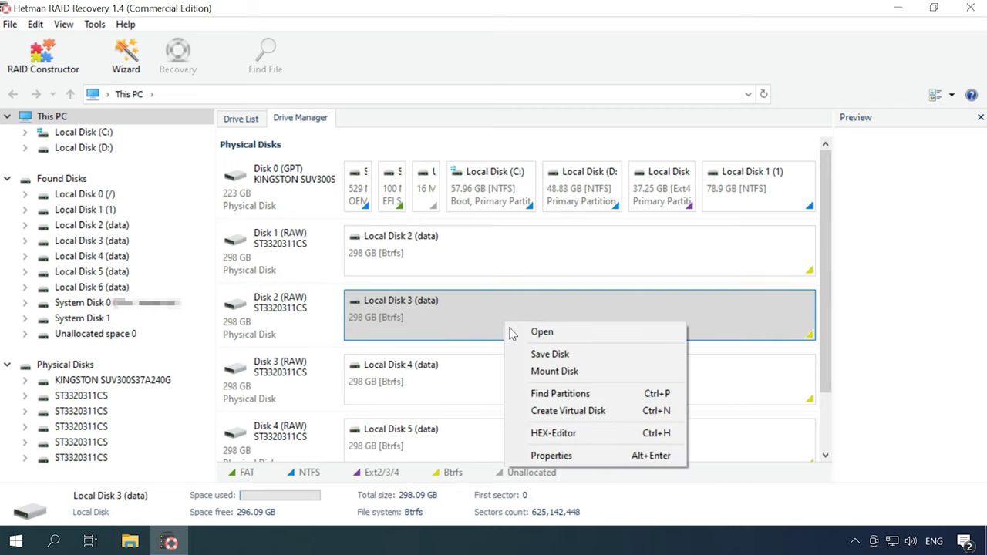
left_click(547, 333)
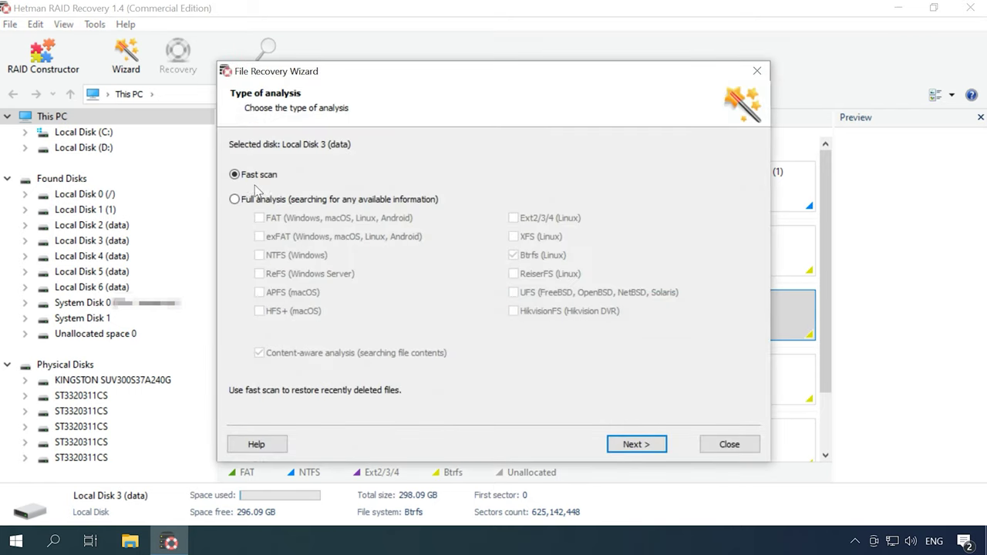
left_click(652, 449)
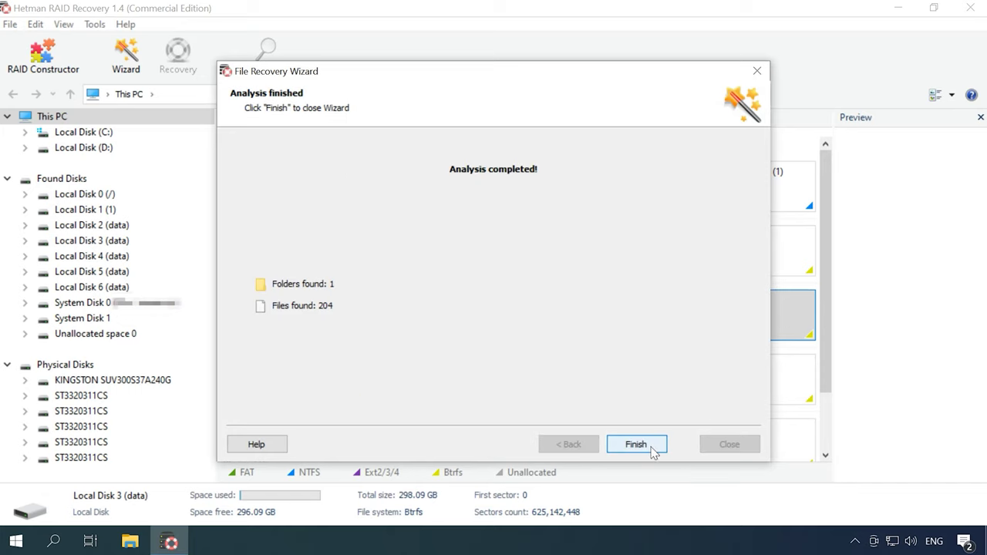
left_click(636, 444)
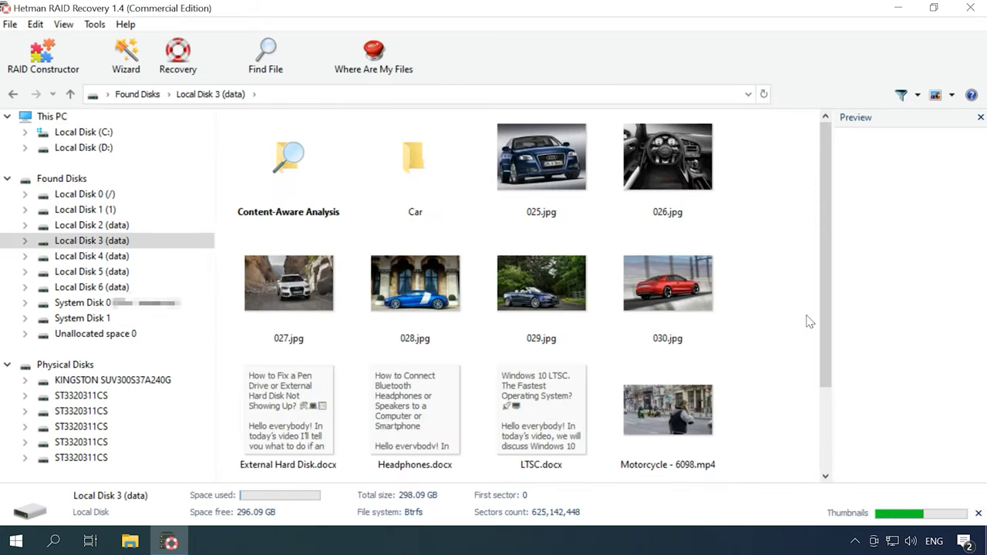
left_click_drag(819, 317, 296, 287)
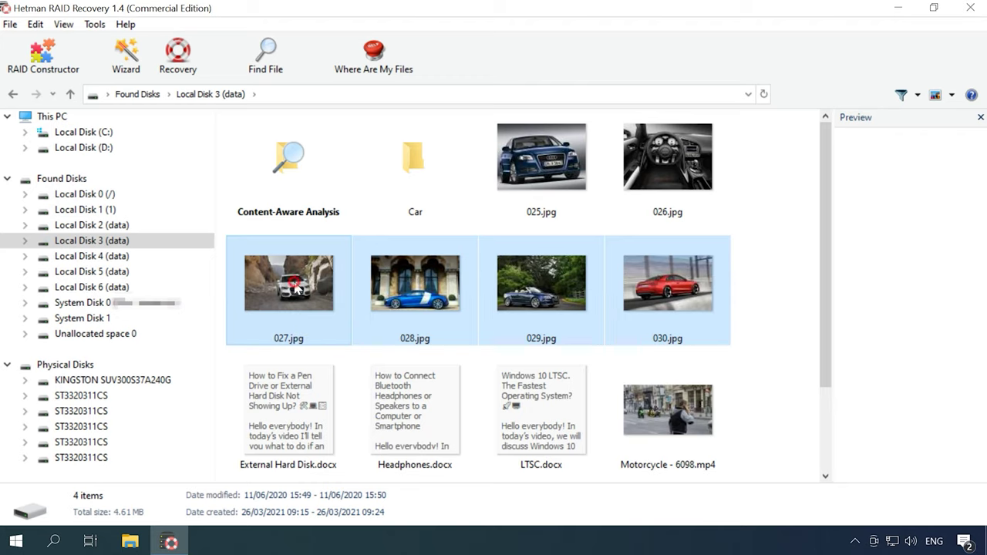
- Recover photos 027–030.jpg (4.61 MB) to C:\1\ on the hard disk, then bring up File Explorer
left_click(183, 76)
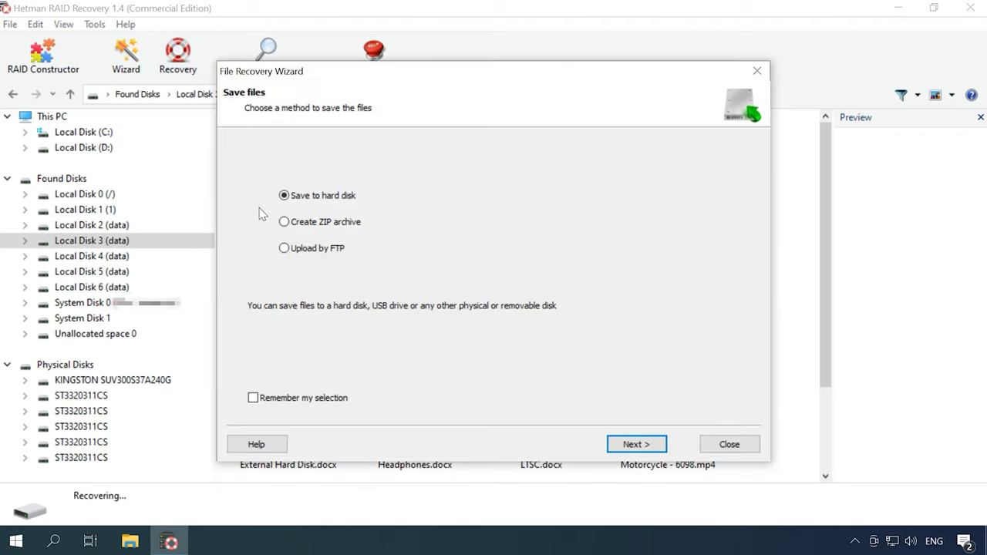
left_click(639, 445)
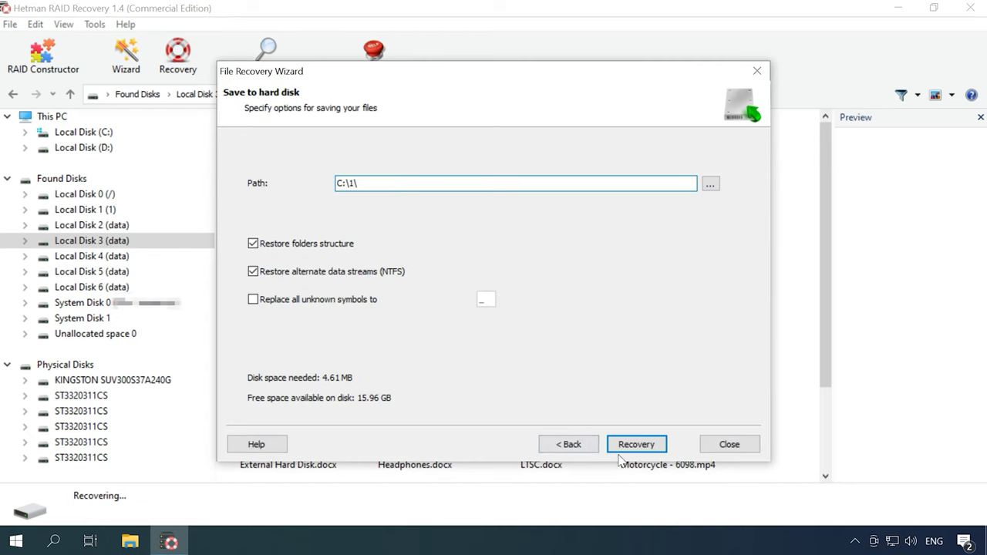
left_click(634, 451)
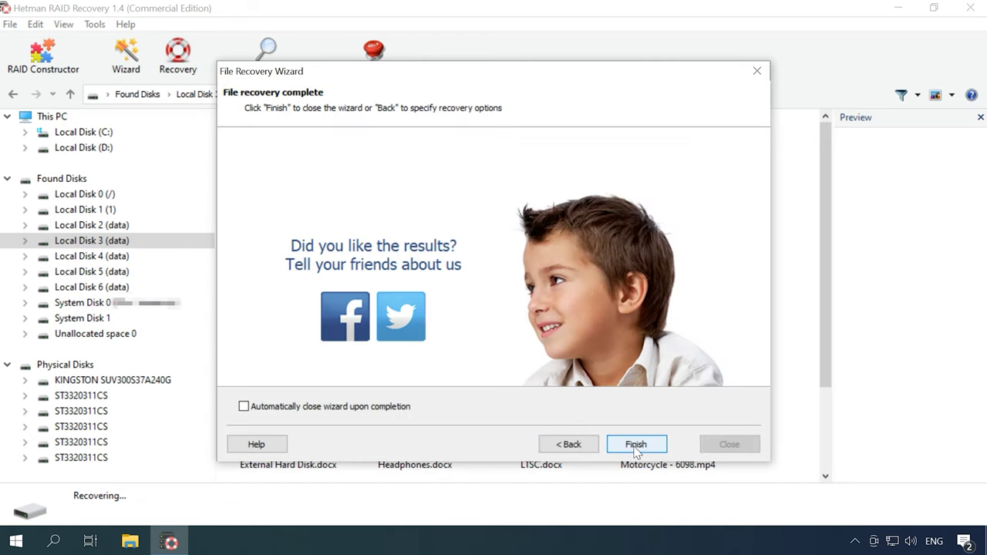
left_click(635, 449)
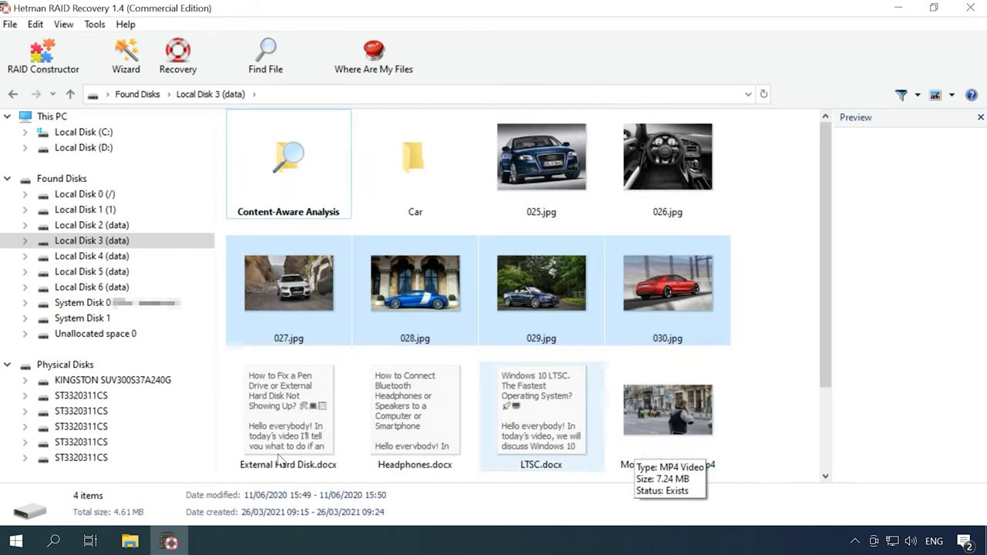
left_click(130, 542)
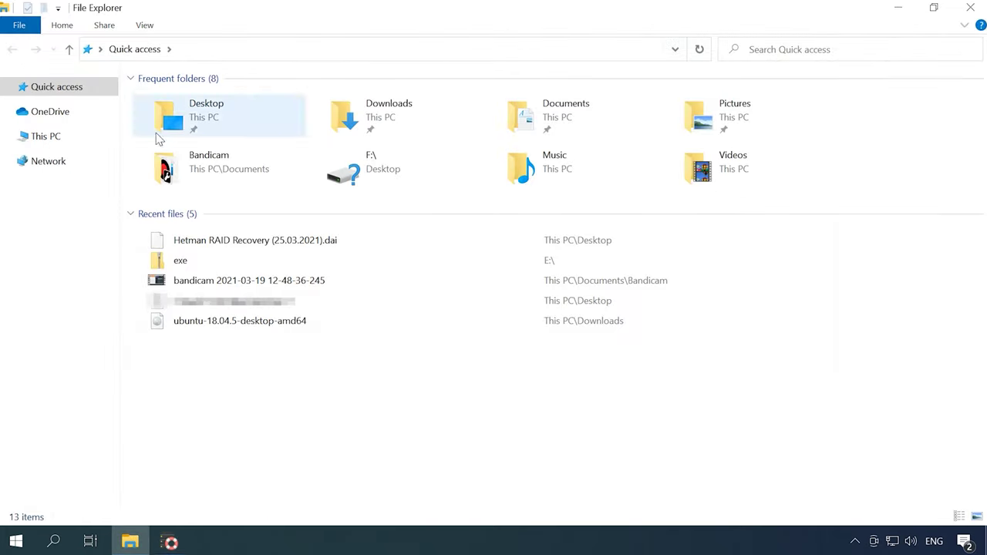
- Browse to C:\1 and select all the recovered photos 027–030
left_click(56, 145)
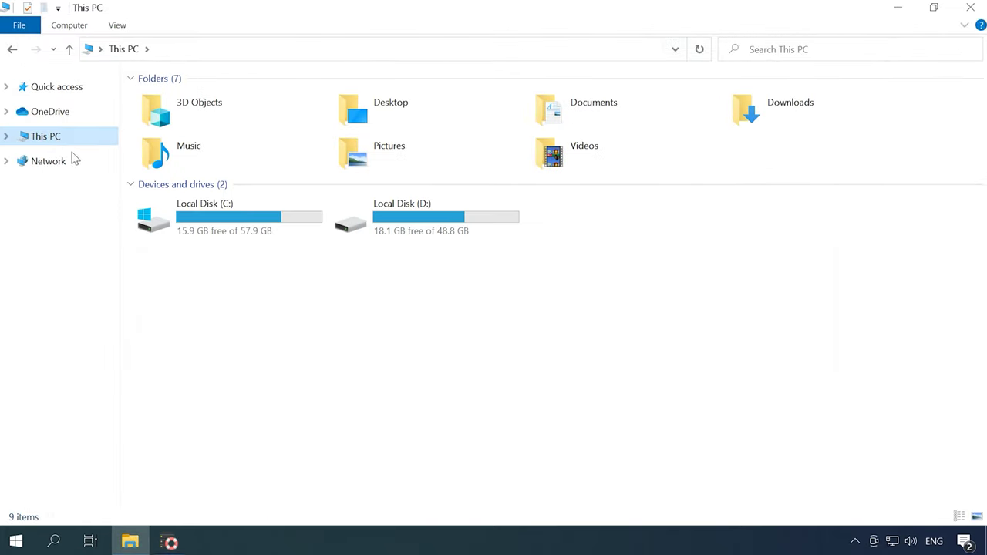
double_click(209, 228)
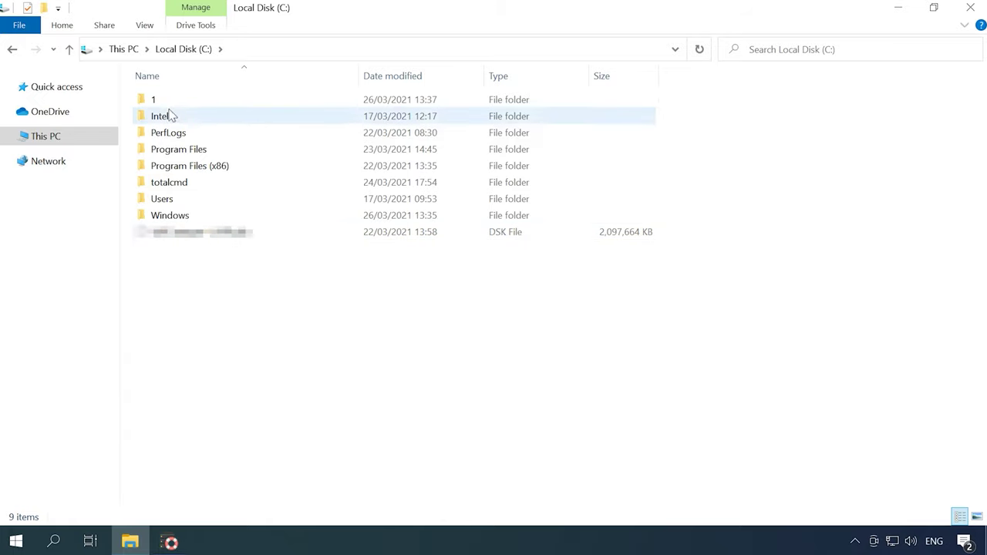
double_click(158, 100)
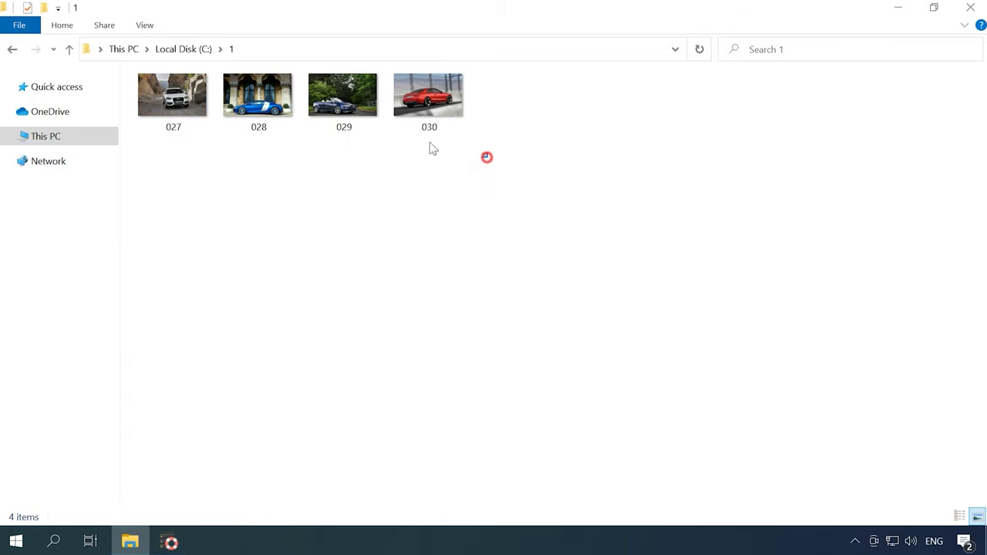
key("ctrl+a")
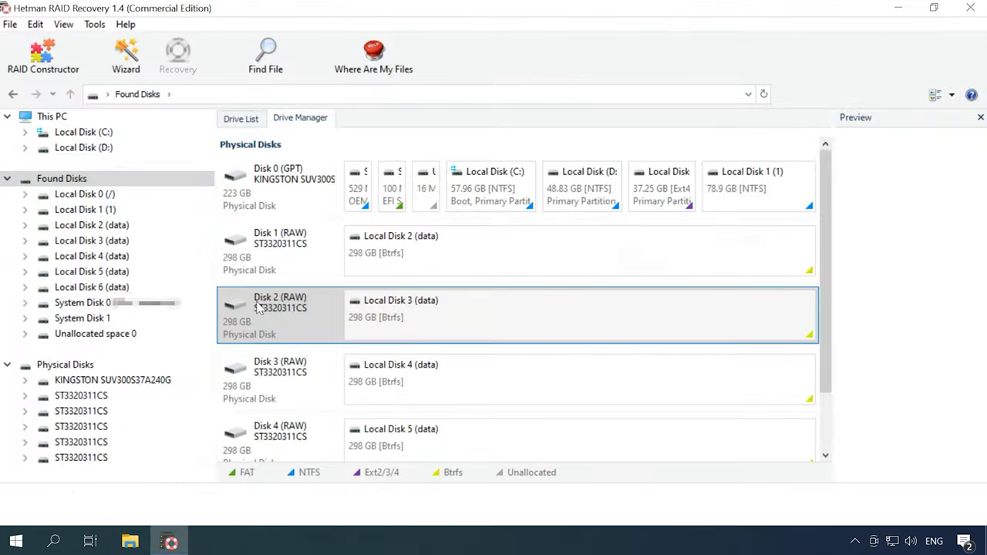
- Run a full Btrfs analysis of Local Disk 4 (data)
left_click(414, 327)
right_click(478, 380)
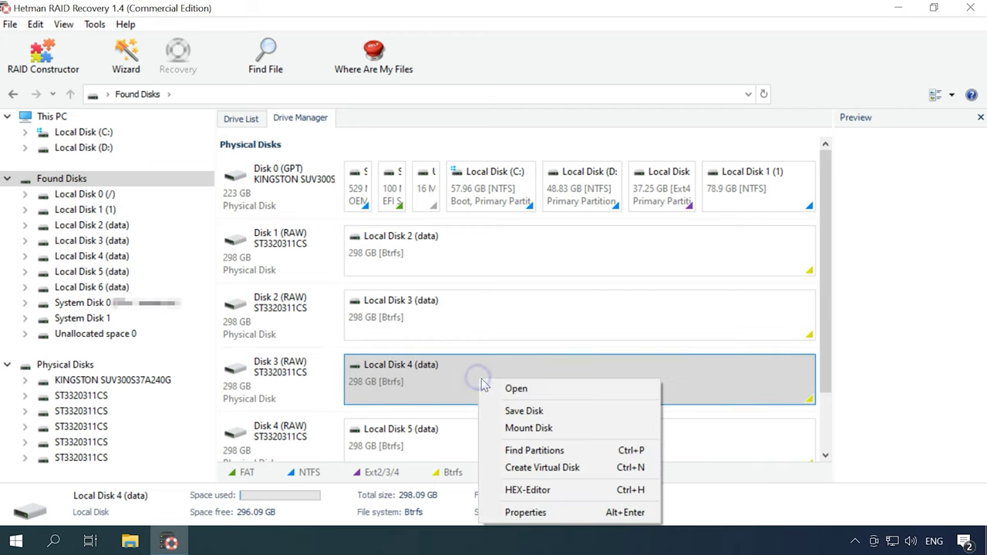
left_click(527, 390)
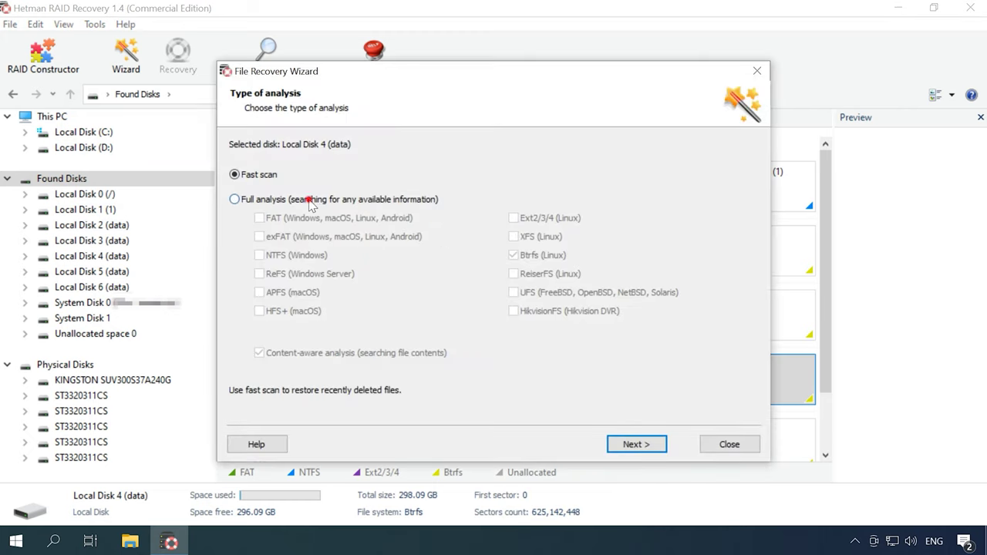
left_click(310, 202)
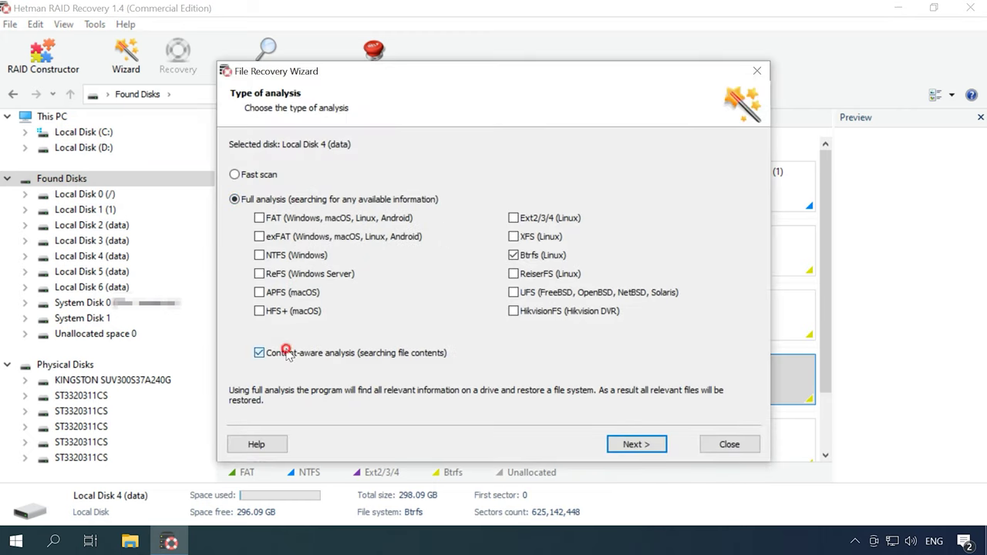
left_click(632, 446)
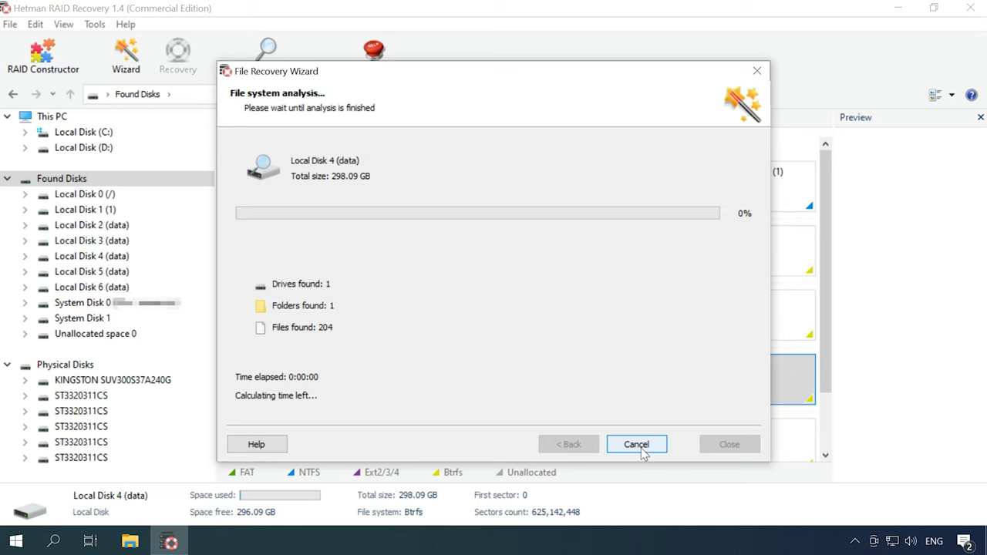
left_click(632, 448)
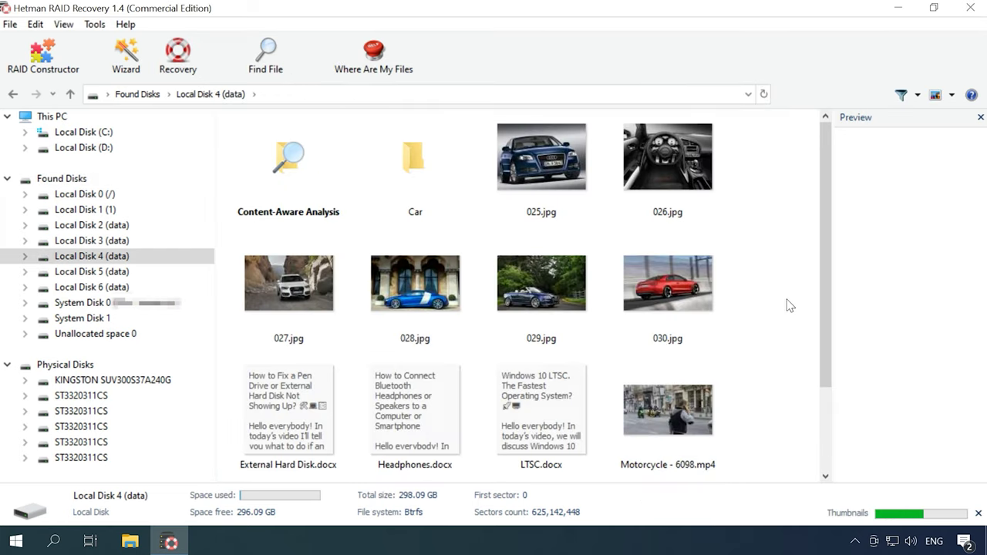
- Open the Car folder on Local Disk 4 to view its recovered contents
scroll(775, 322, "down", 2)
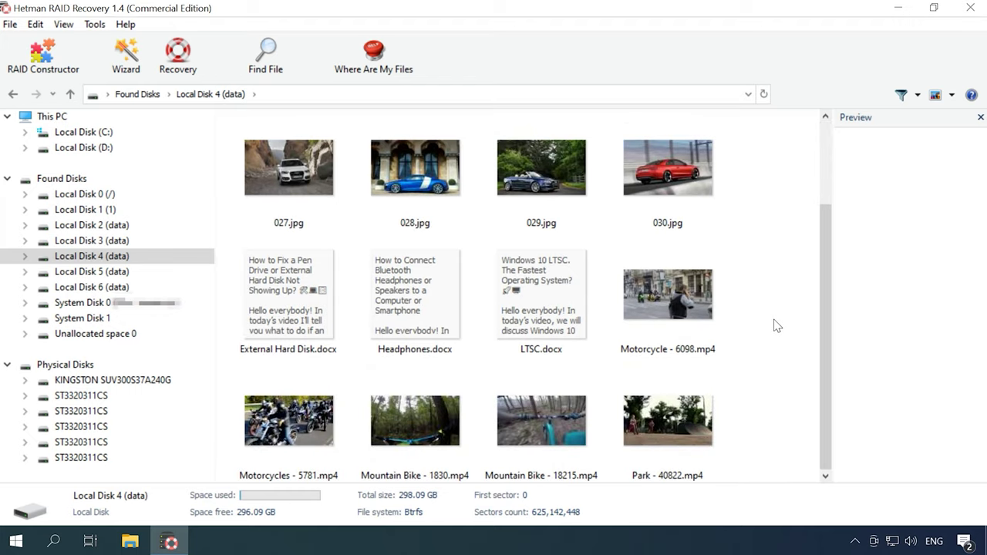
scroll(777, 324, "up", 2)
double_click(408, 182)
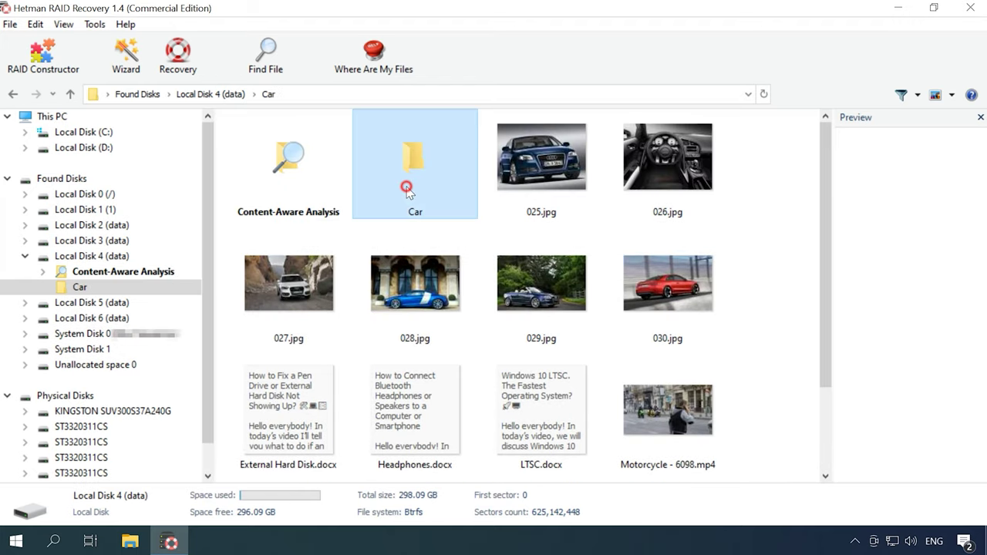
left_click_drag(825, 139, 833, 457)
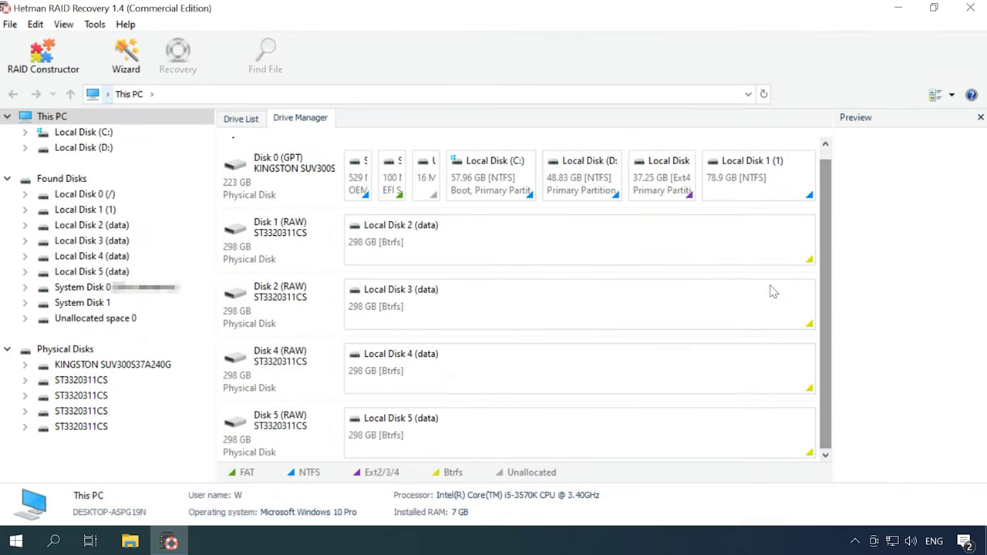
- Inspect the Local Disk 2–5 (data) partitions on the degraded array
left_click(767, 246)
left_click(766, 295)
left_click(760, 360)
left_click(755, 414)
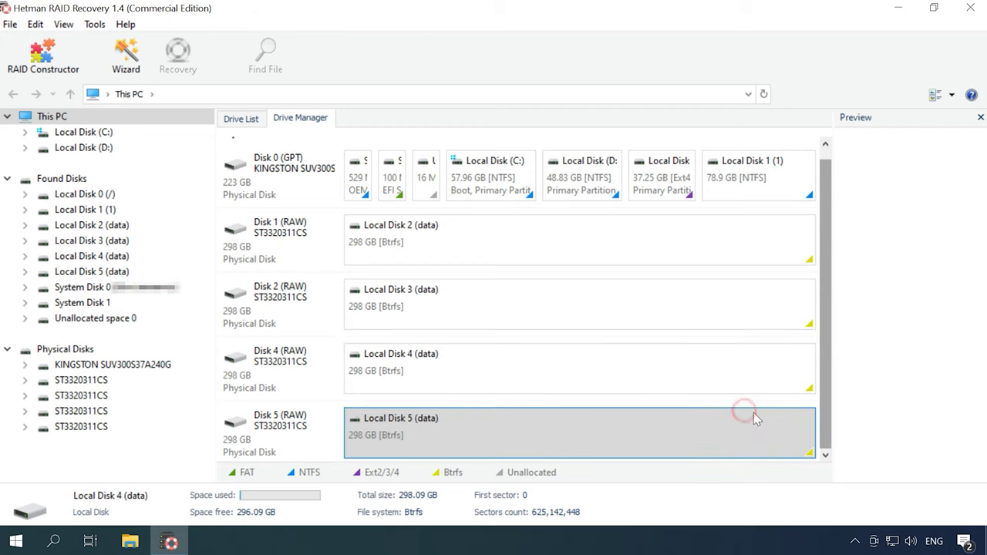
left_click(543, 303)
- Fast-scan Local Disk 3 (data) again, listing the Car folder, photos 025–030.jpg, docx files and videos
right_click(542, 301)
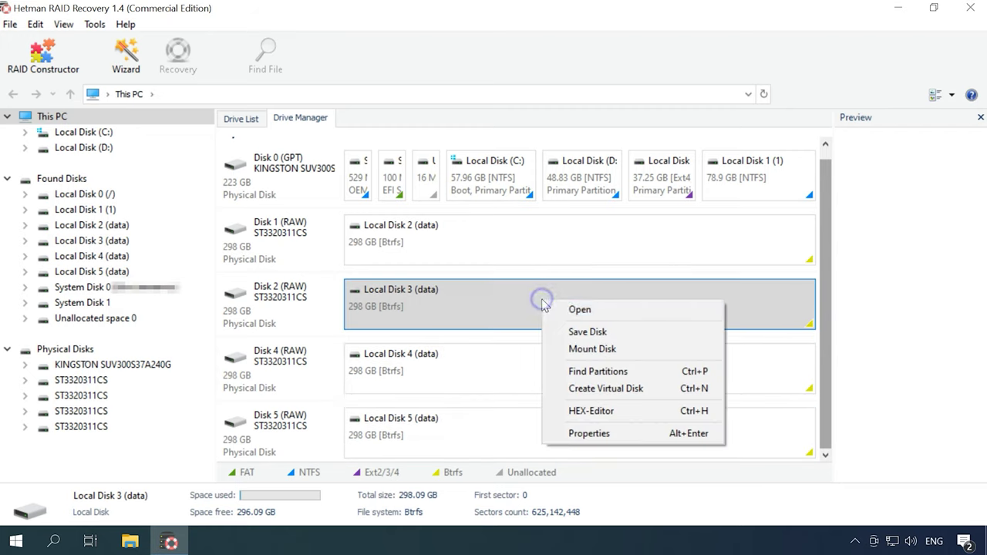
left_click(579, 309)
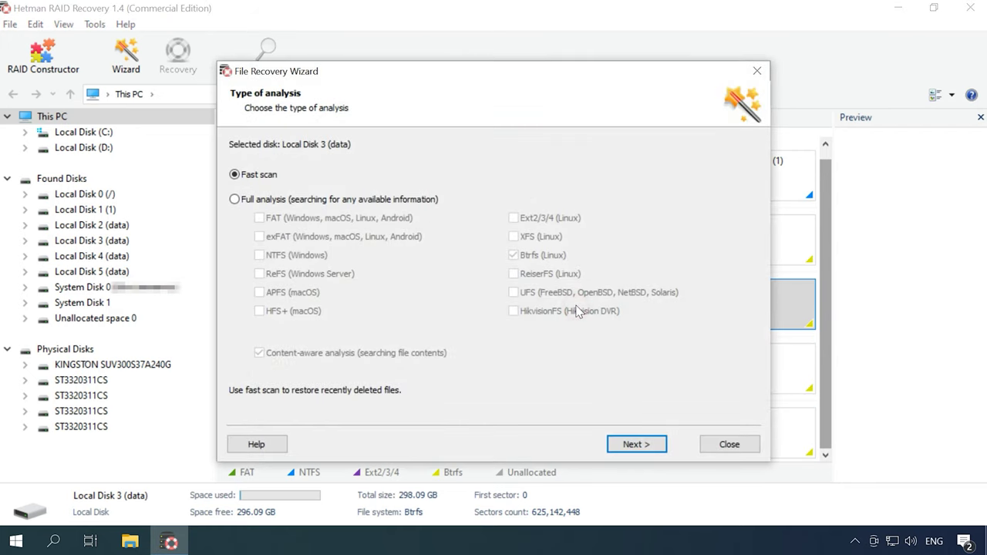
left_click(630, 446)
left_click(633, 446)
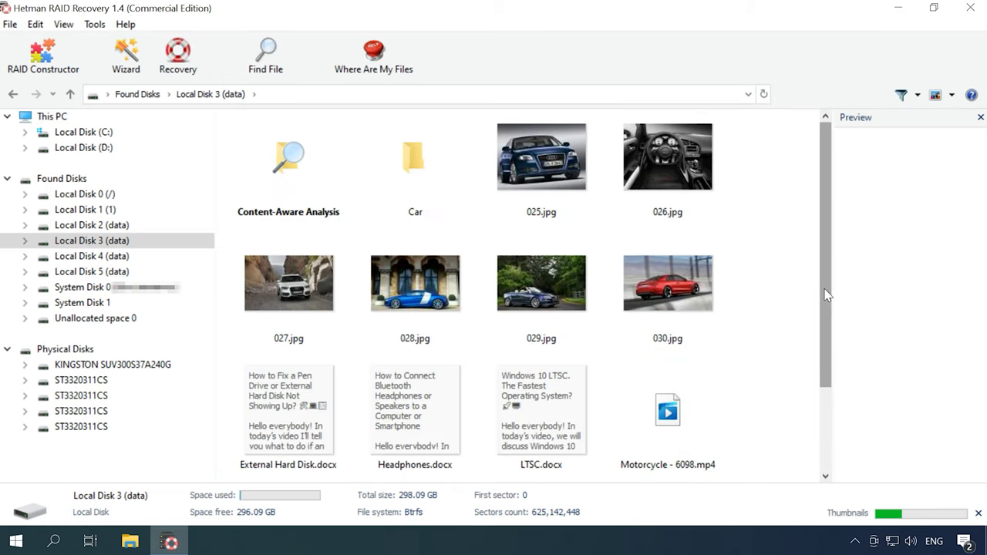
left_click_drag(823, 303, 808, 413)
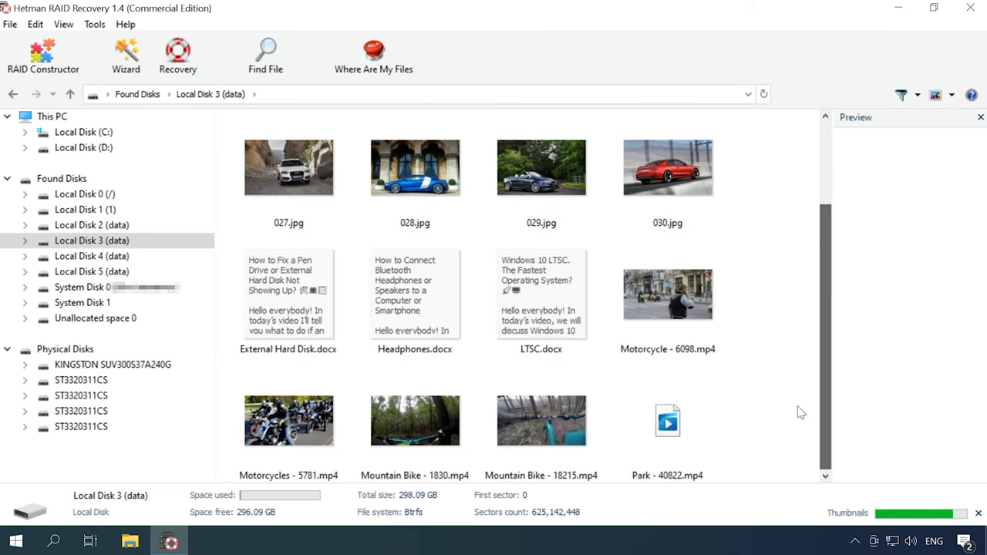
scroll(799, 413, "up", 2)
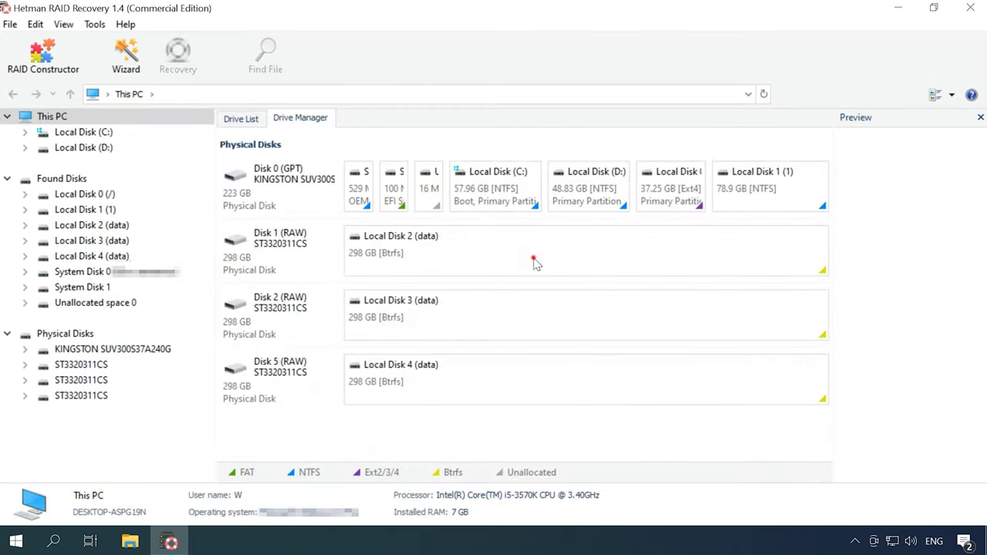
- Fast-scan Local Disk 4 (data) on the degraded array
left_click(533, 261)
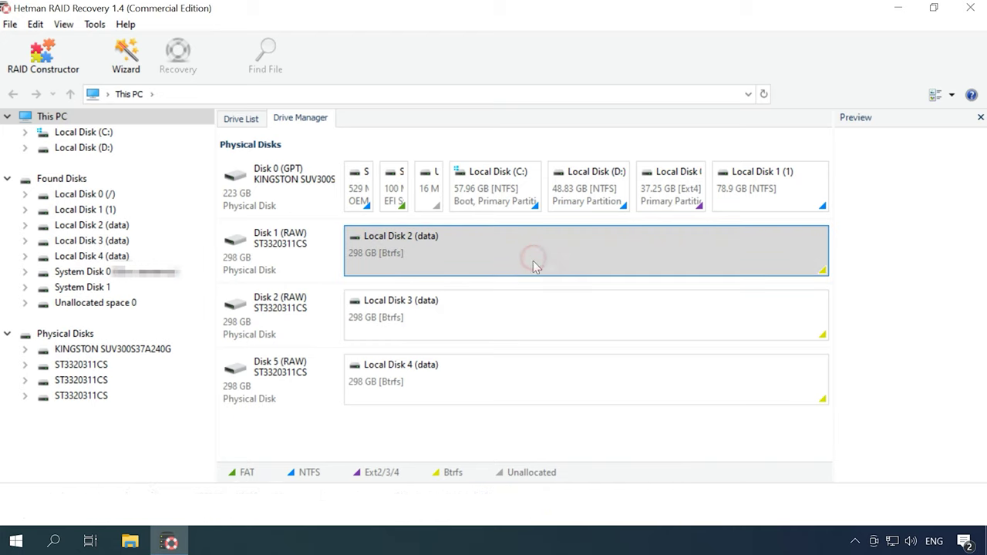
left_click(529, 324)
left_click(526, 368)
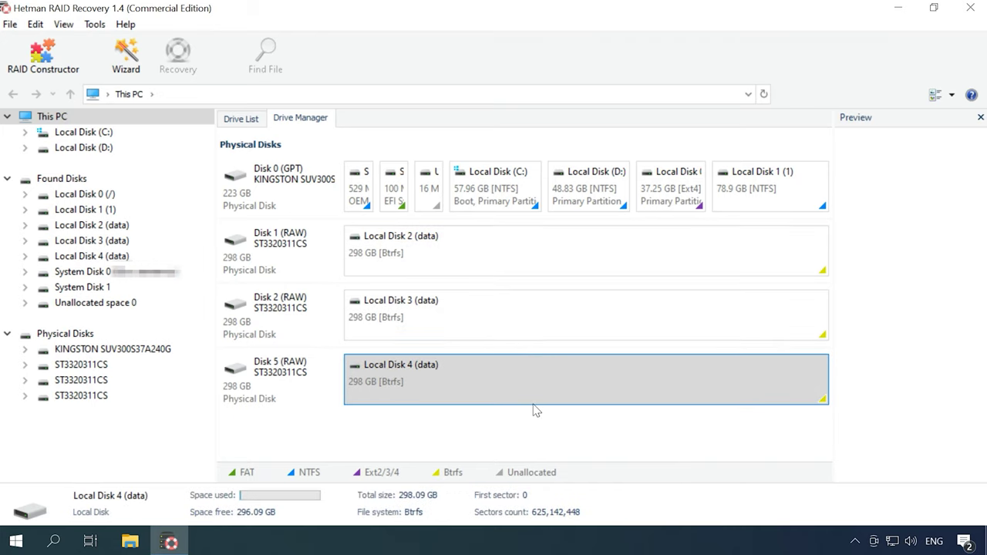
right_click(515, 383)
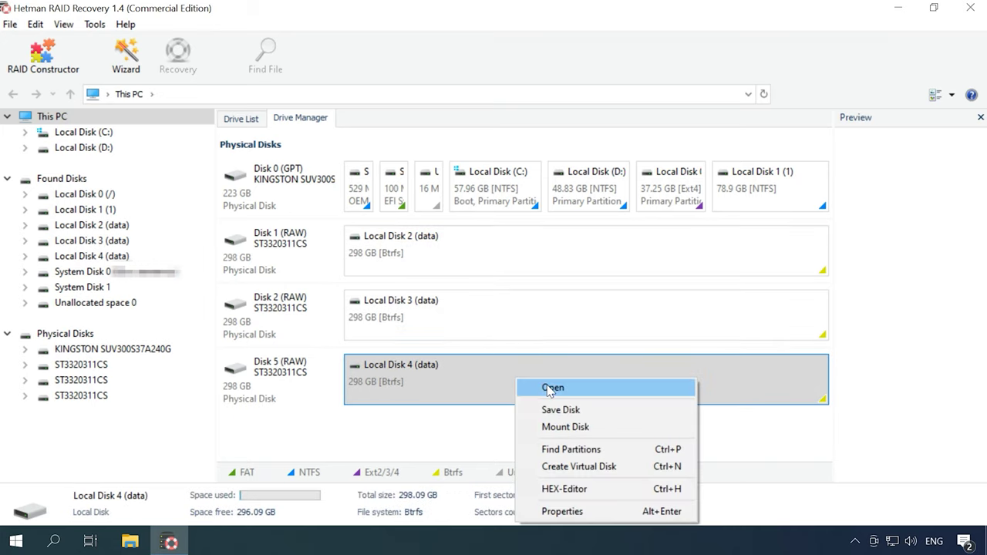
left_click(546, 387)
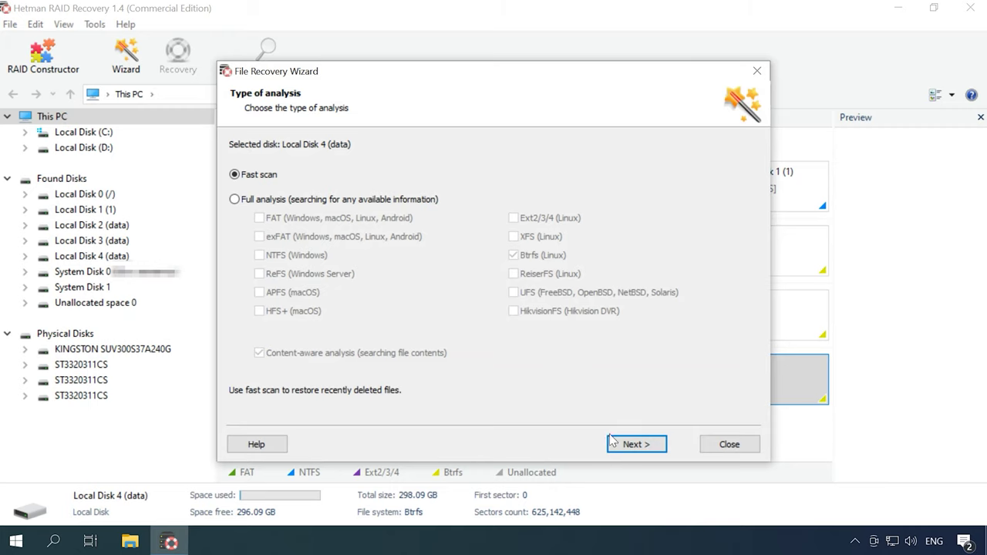
left_click(610, 440)
left_click(626, 448)
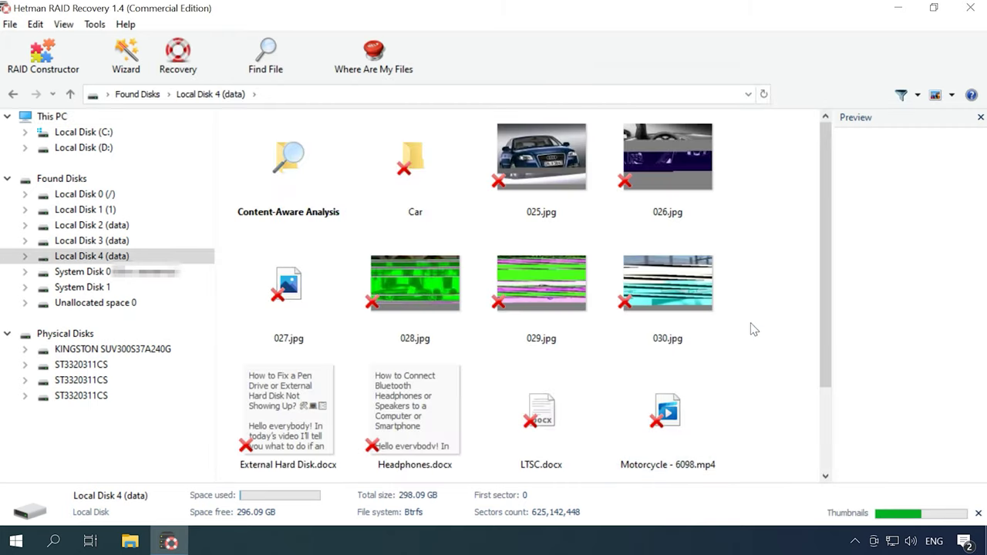
- Open the deleted Car folder to see its partly damaged images
left_click_drag(819, 336, 798, 437)
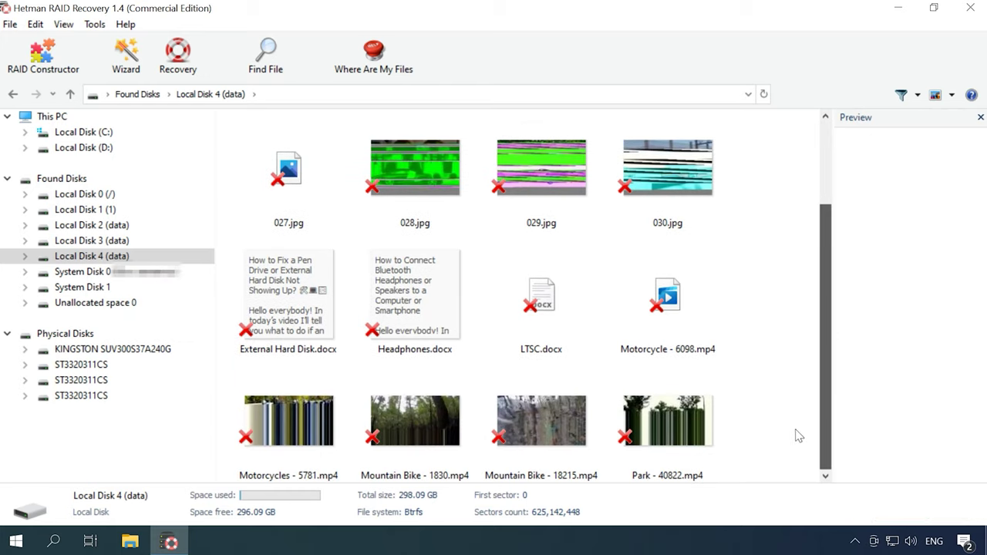
scroll(795, 441, "up", 3)
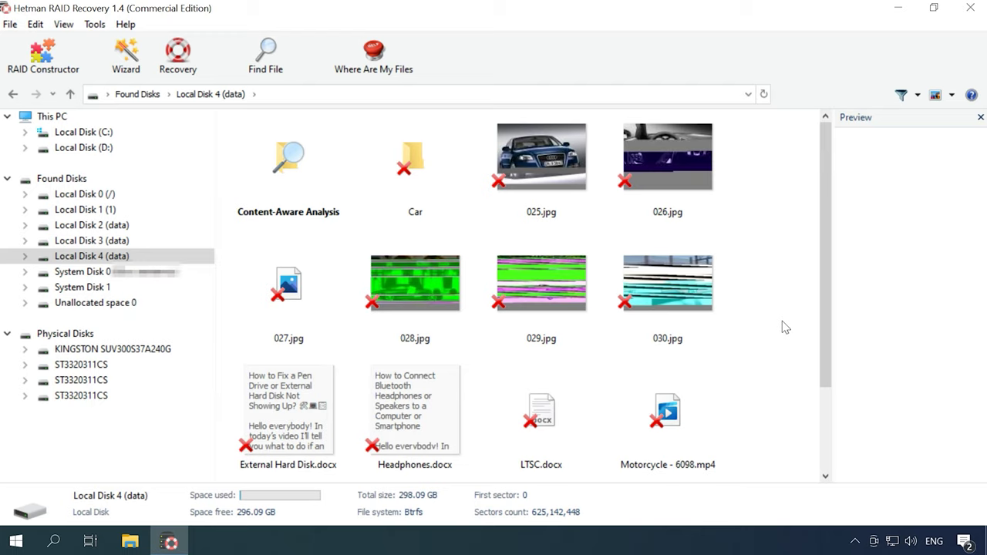
double_click(410, 209)
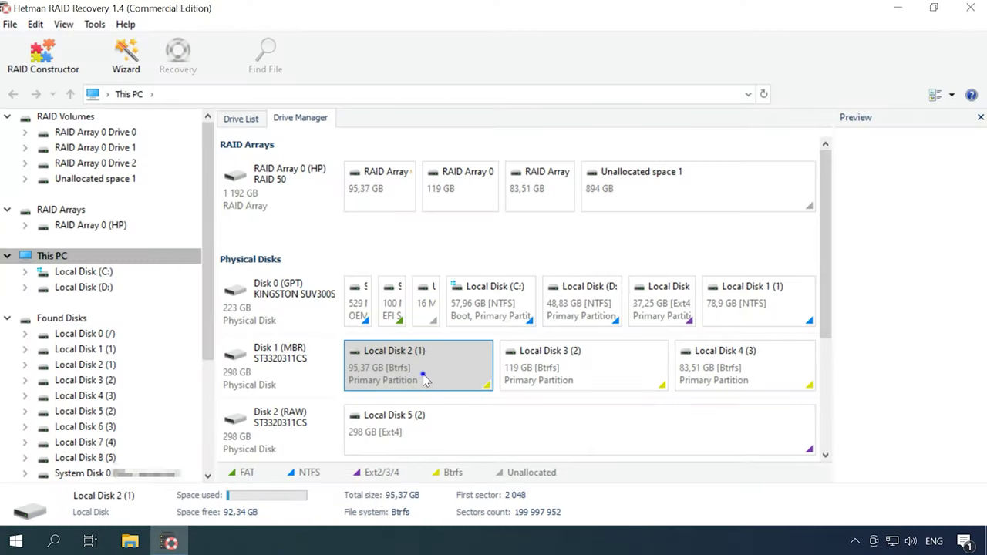
- Fast-scan Local Disk 2 (1) and check the Car folder beside my-backup and my-subvolume
right_click(426, 374)
left_click(456, 383)
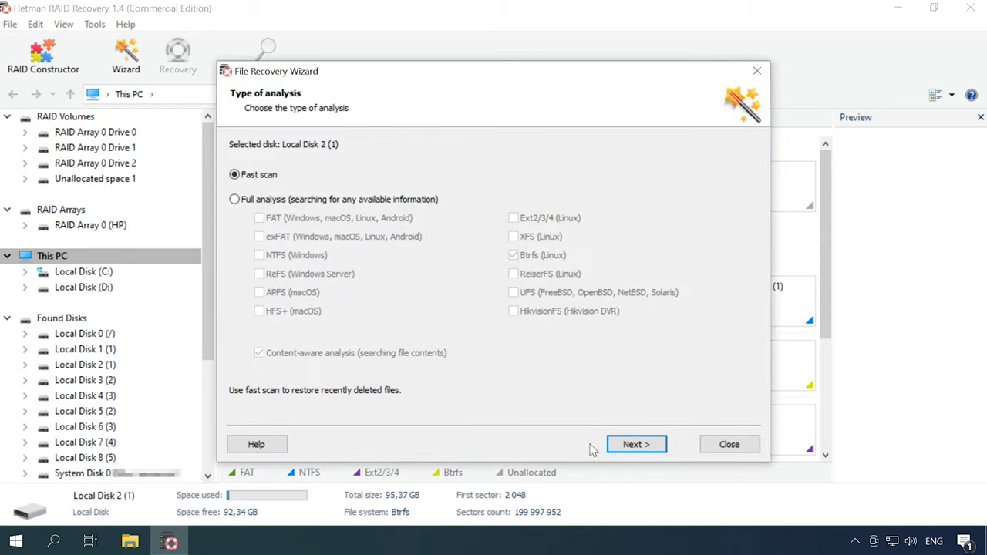
left_click(634, 447)
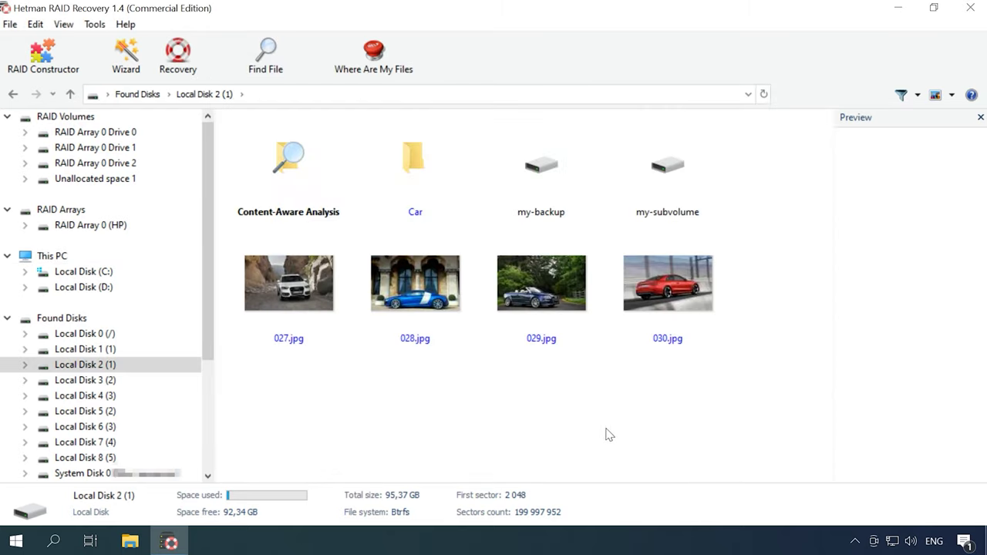
left_click(413, 206)
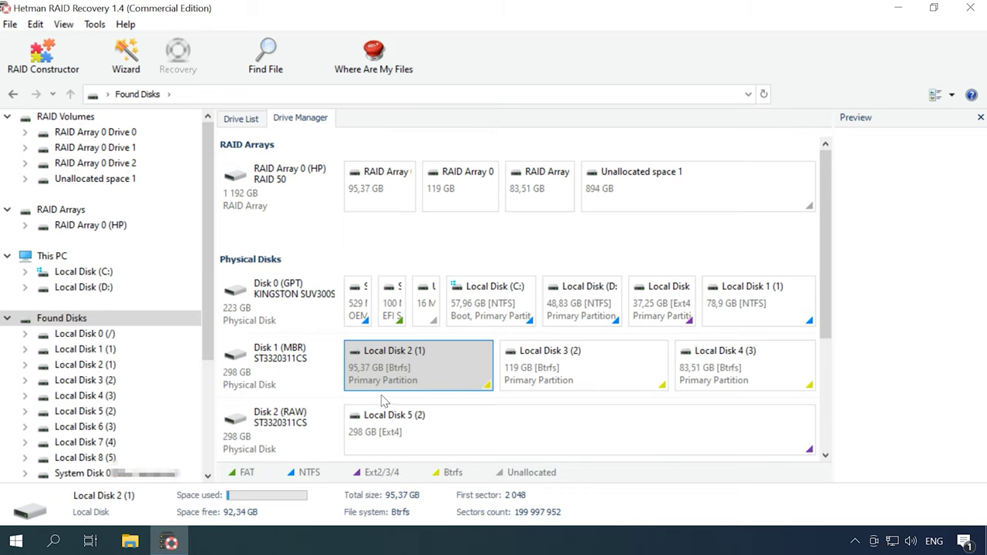
- Reopen Local Disk 2 (1)'s contents and check the status of the my-subvolume subvolume
right_click(431, 380)
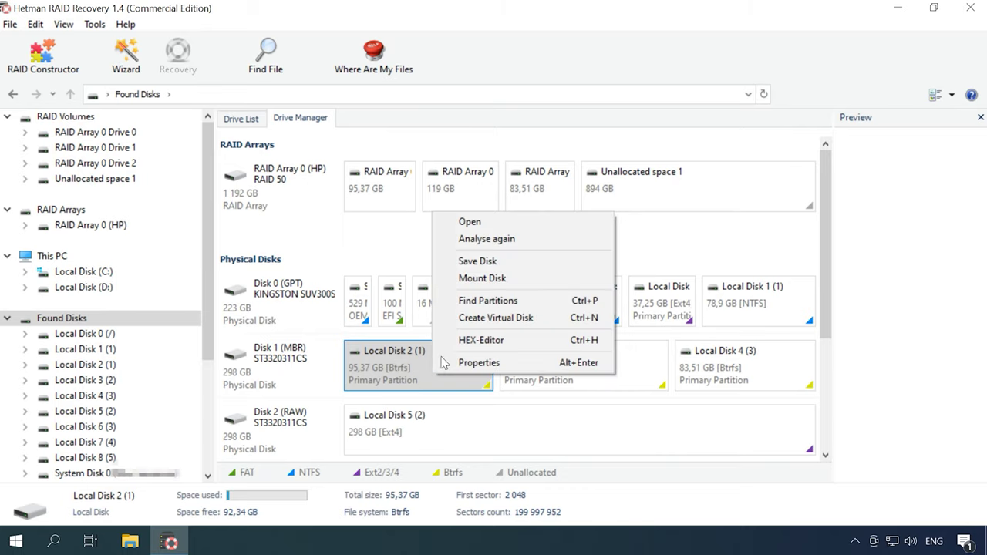
left_click(496, 224)
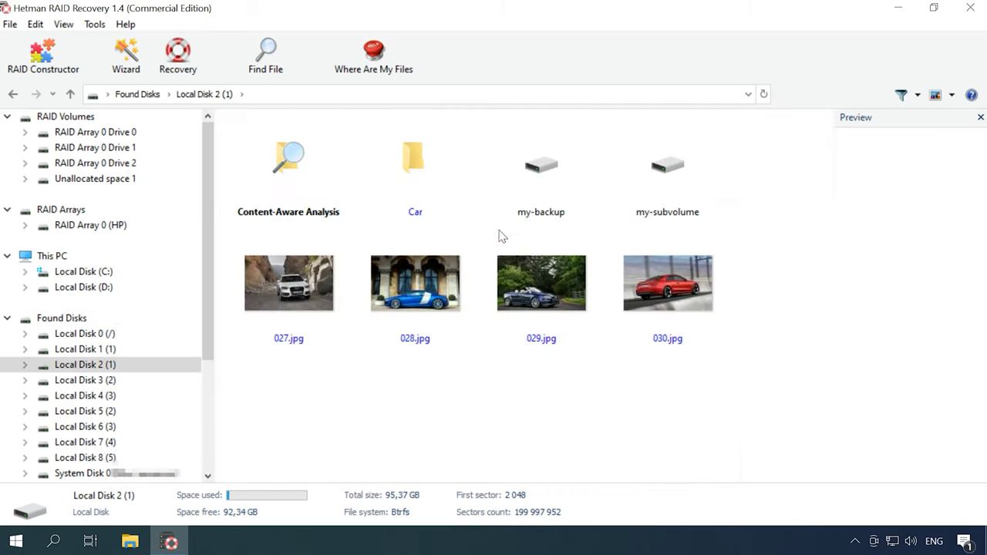
left_click(663, 213)
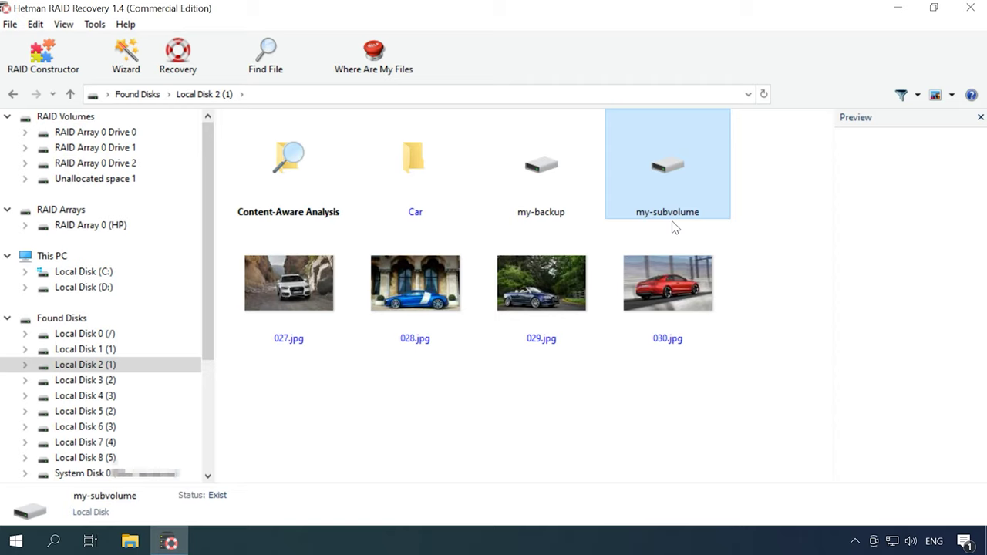
left_click(545, 367)
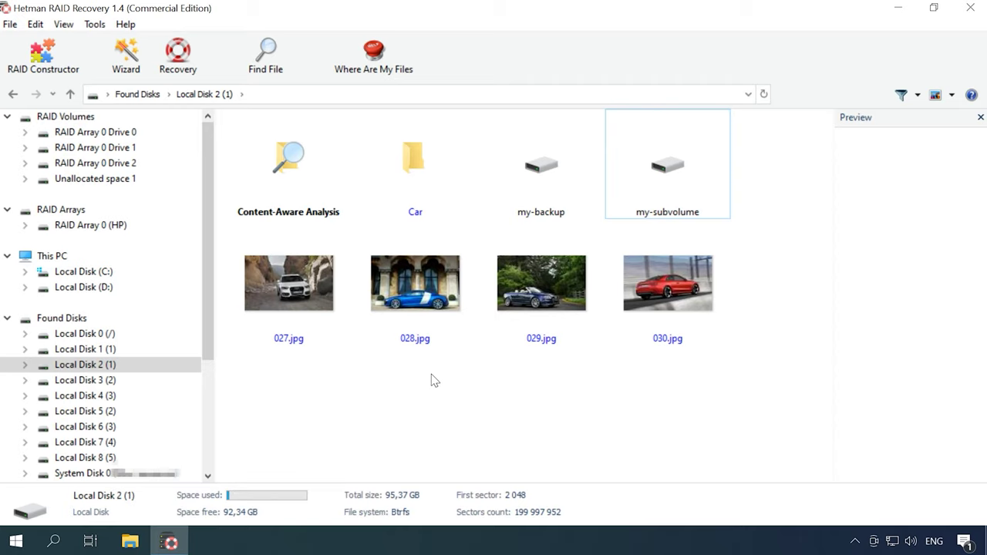
left_click(434, 322)
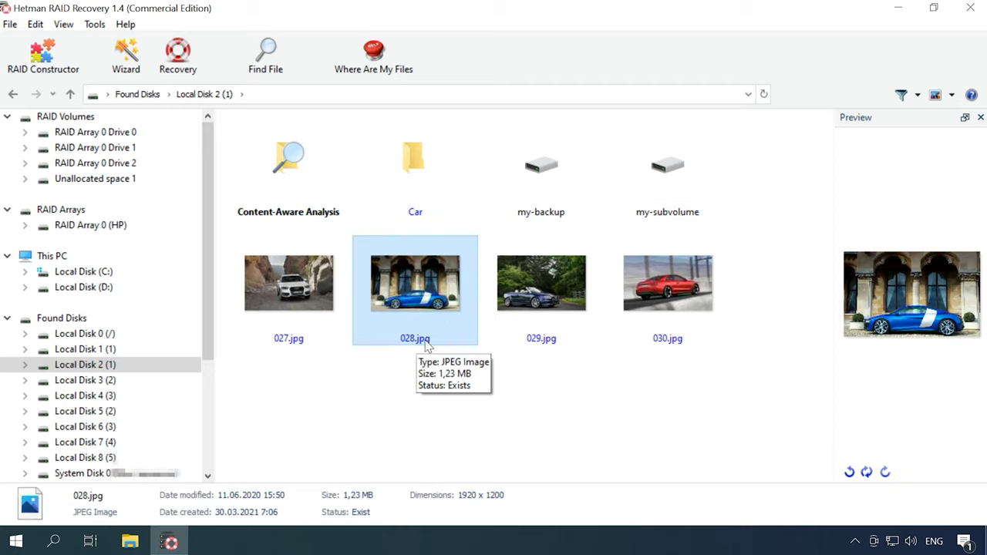
right_click(442, 346)
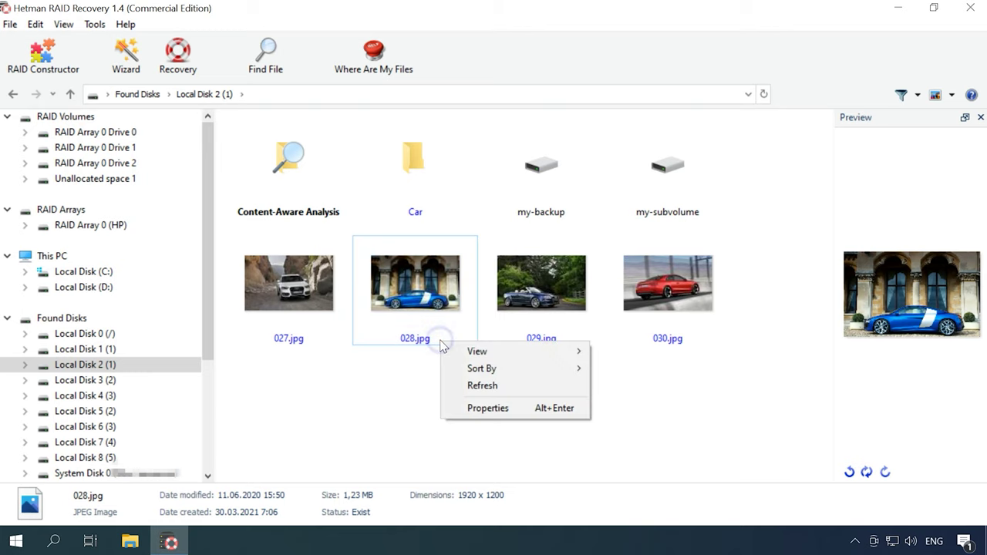
left_click(487, 409)
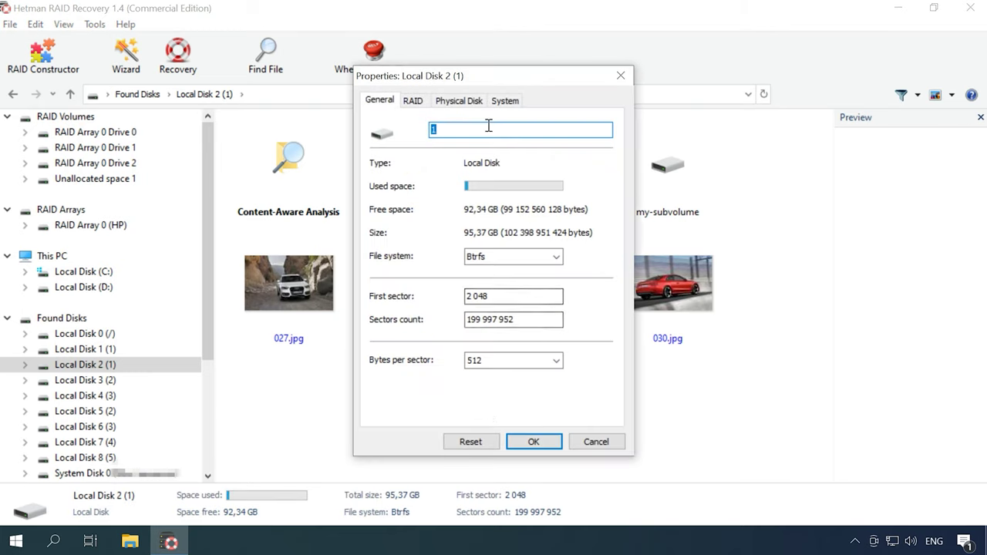
left_click(409, 102)
left_click(448, 104)
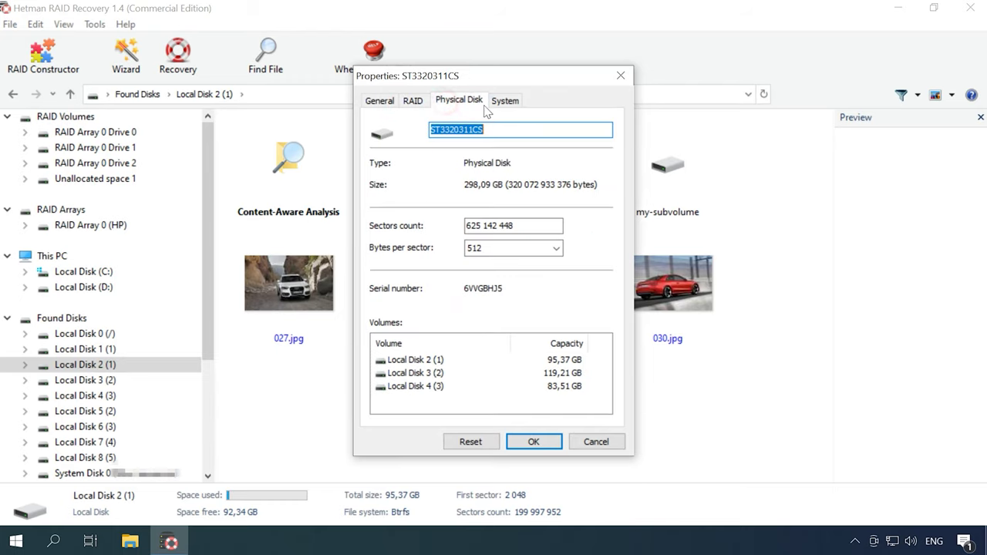
left_click(505, 108)
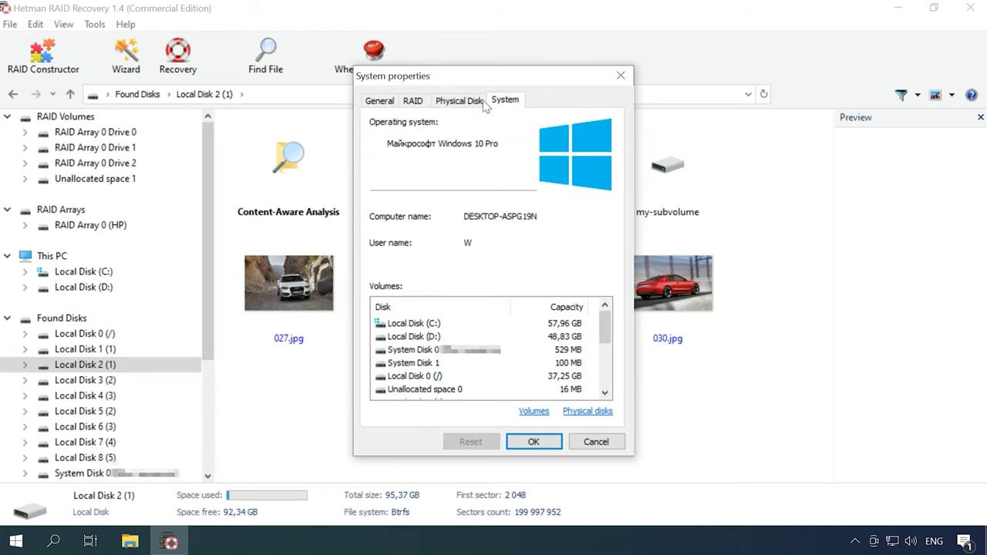
left_click(460, 101)
left_click(621, 75)
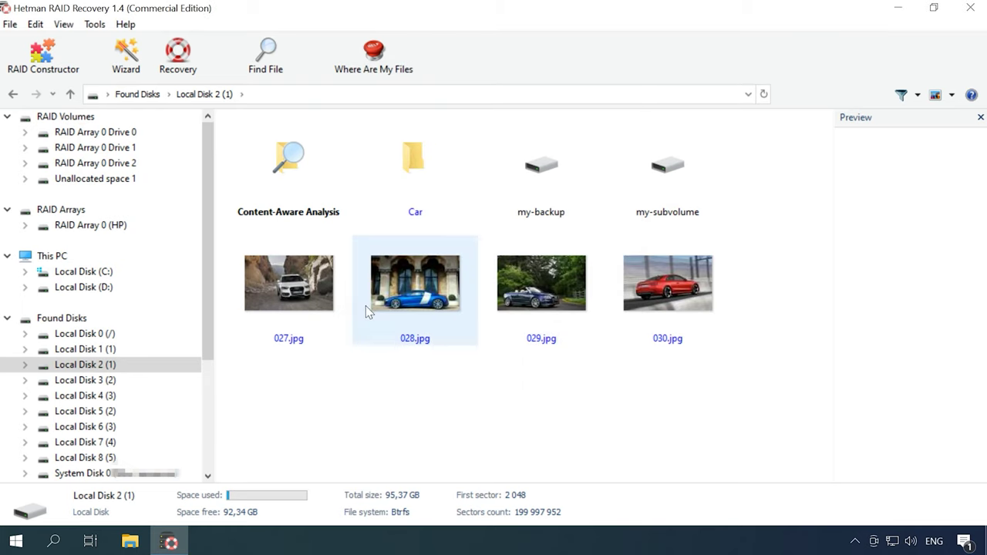
left_click(441, 312)
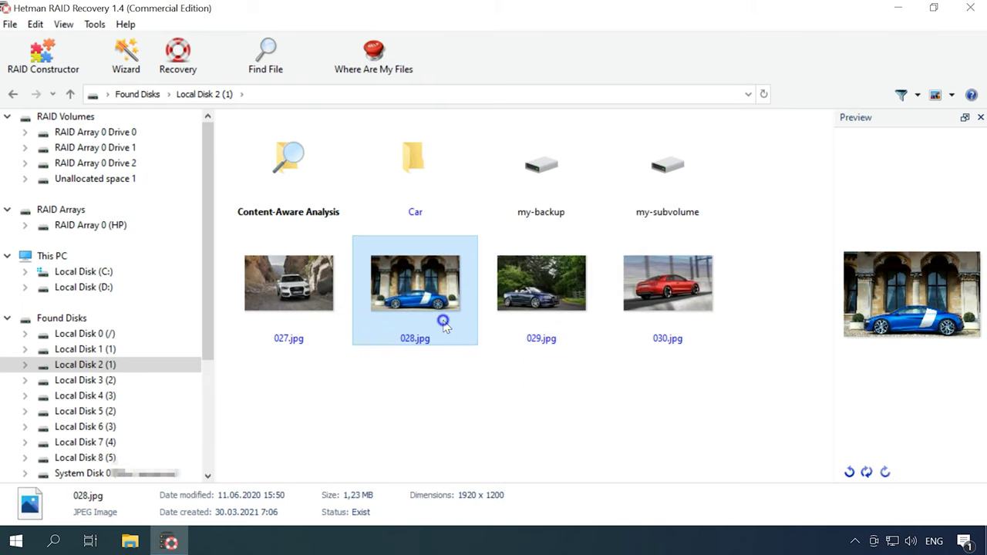
right_click(444, 323)
left_click(489, 409)
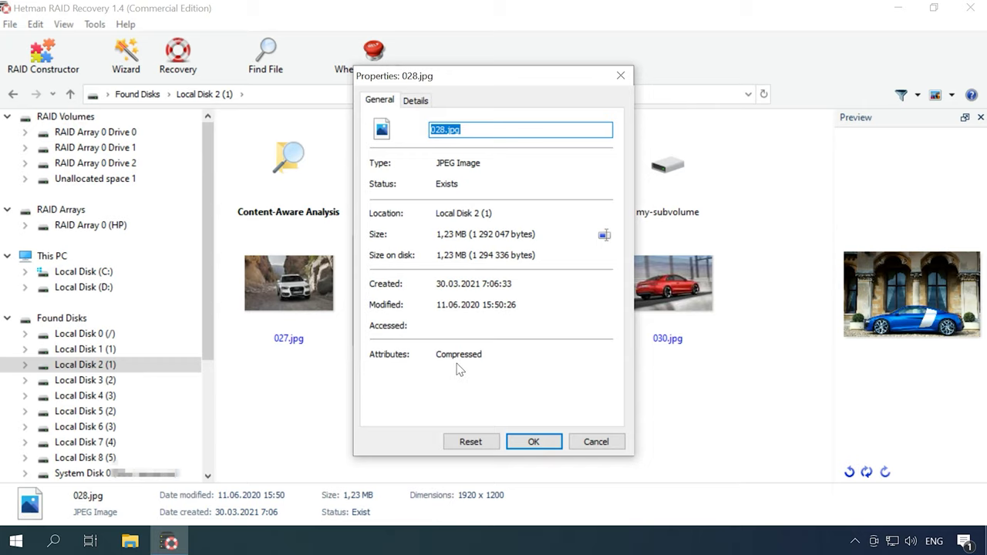
left_click(531, 441)
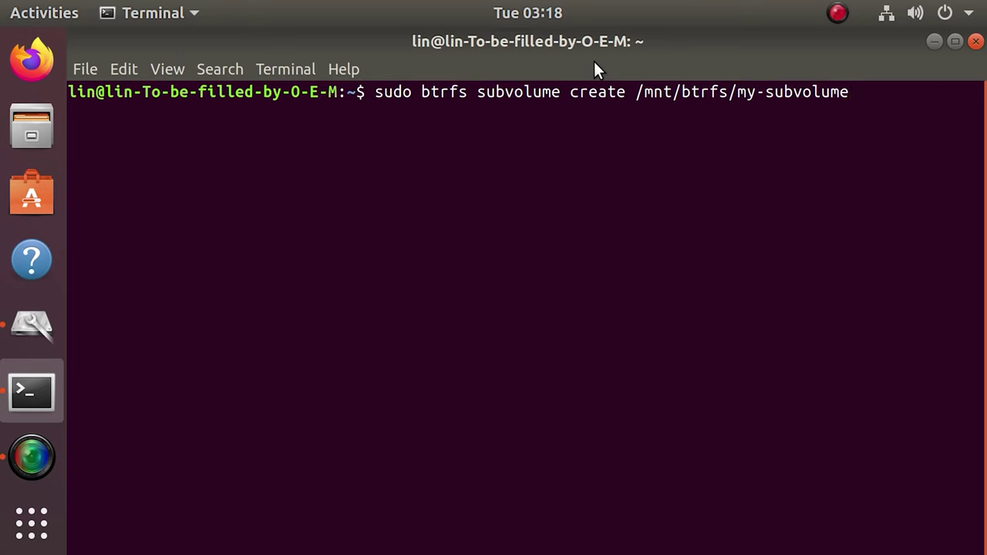
- Create my-subvolume and list the subvolumes under /mnt/btrfs, showing ID 258
key("Return")
key("Return")
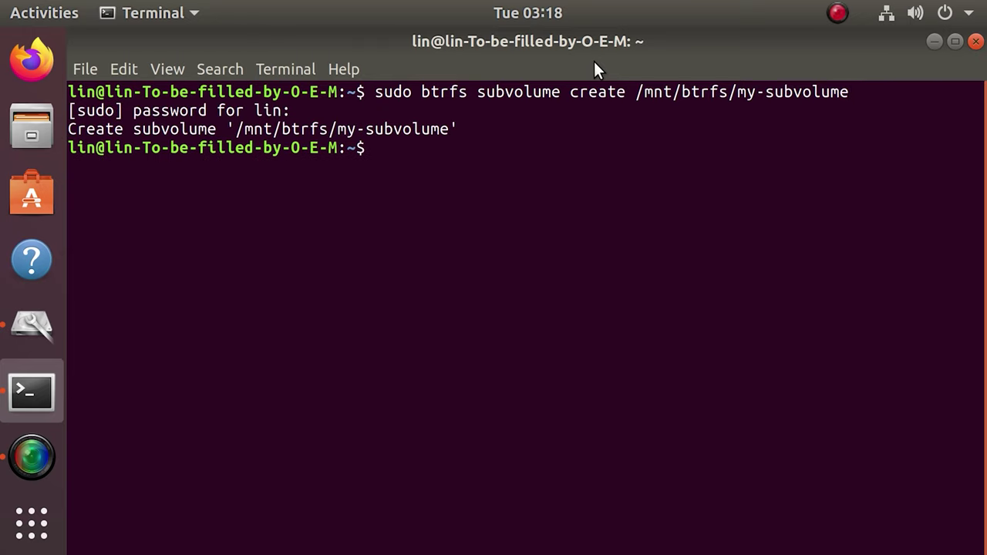
type("sudo btrfs ")
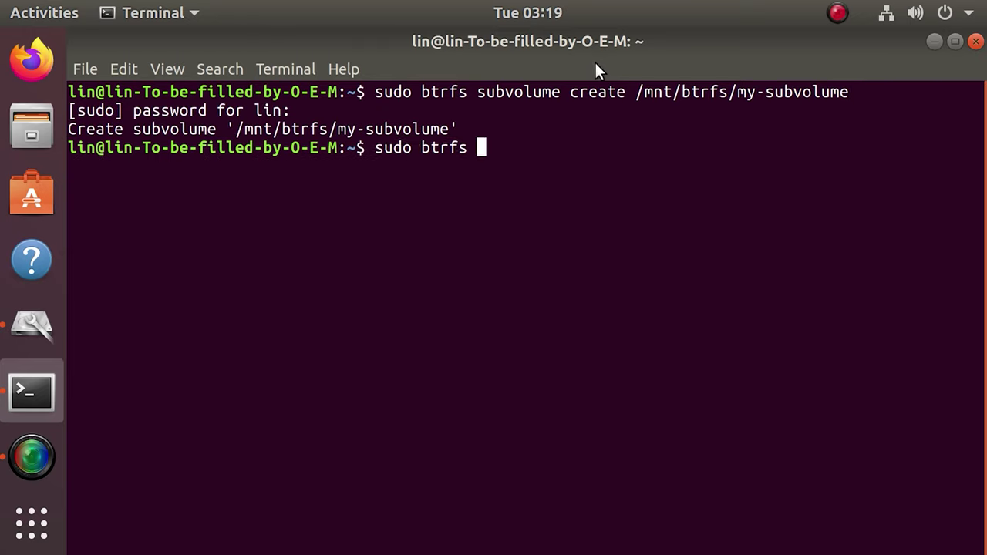
type("subvolume list /mnt/btrfs")
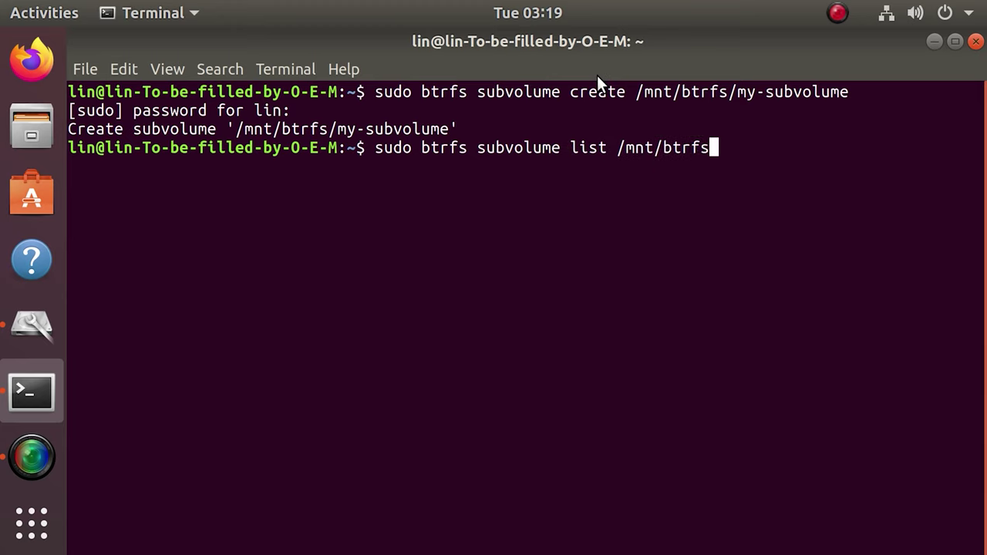
key("Return")
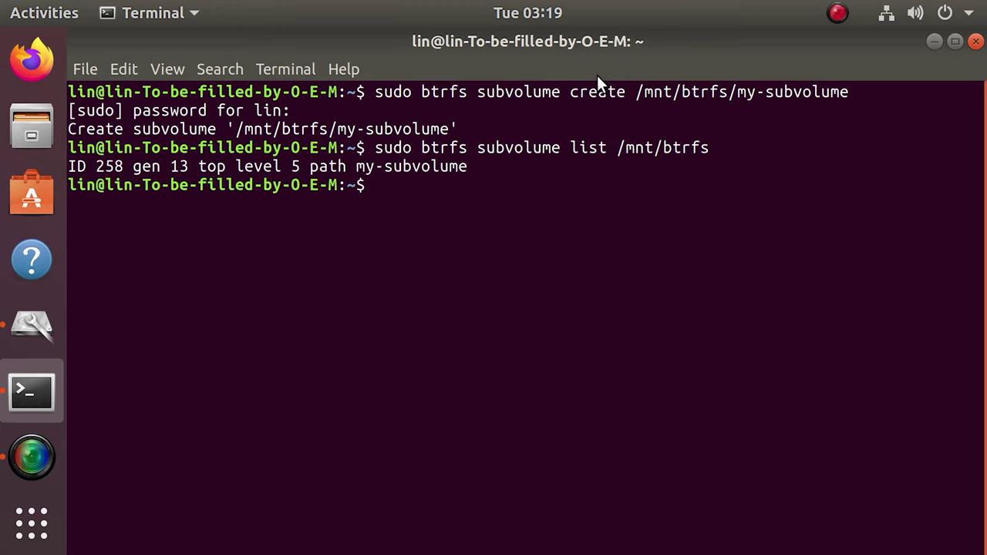
- Mount my-subvolume from /dev/sdb1 at /mnt/btrfs2, retrying with sudo after it fails
type("mount -o subvol=")
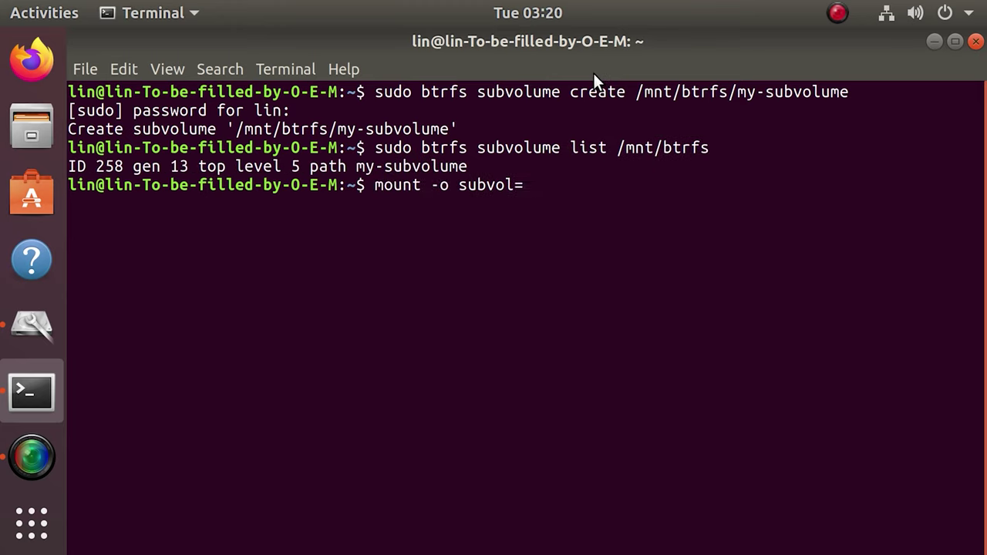
type("my-subvolume /dev/sdb1")
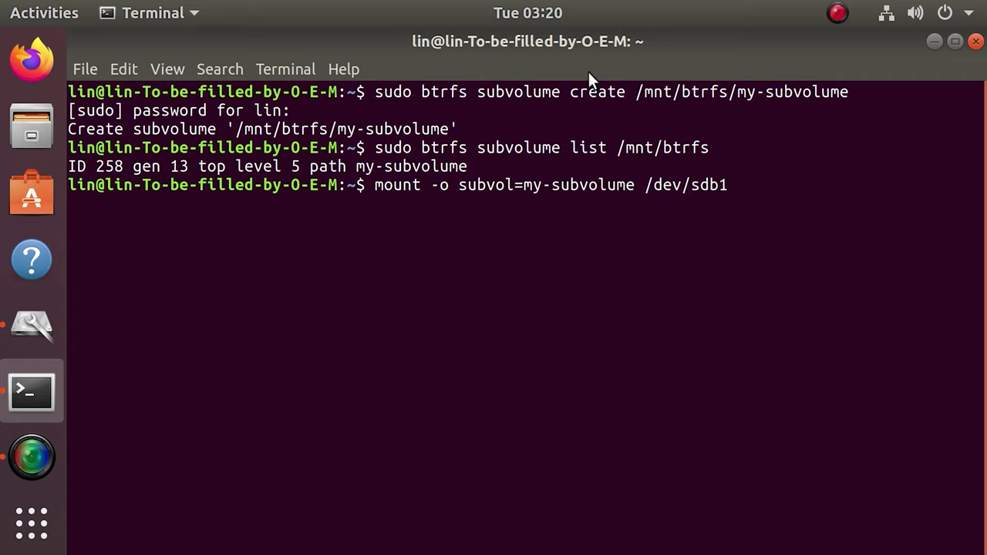
type(" /mnt/btrfs2")
key("Return")
key("Up")
key("Home")
type("sudo")
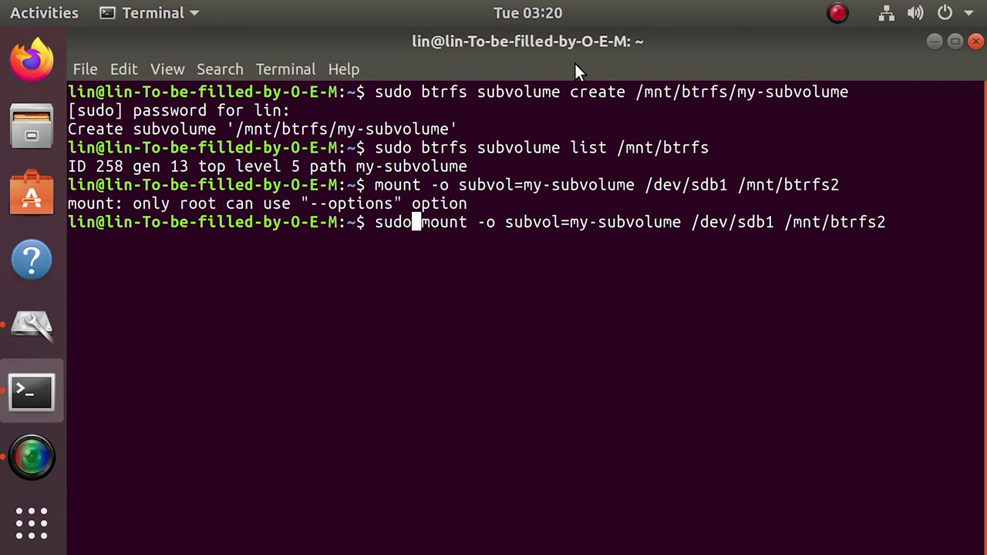